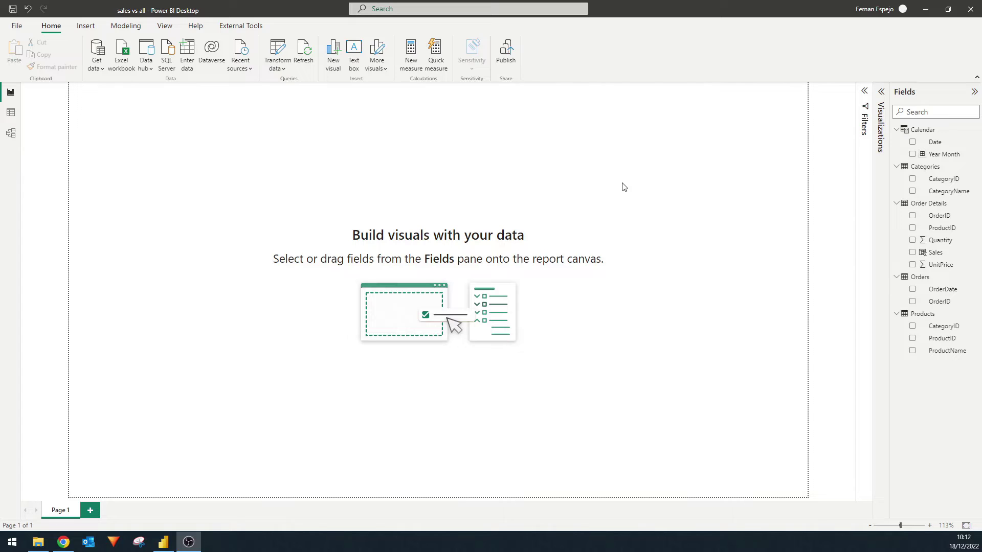
Switch to Data view and inspect the Calendar table's Date and Year Month rows
click(10, 113)
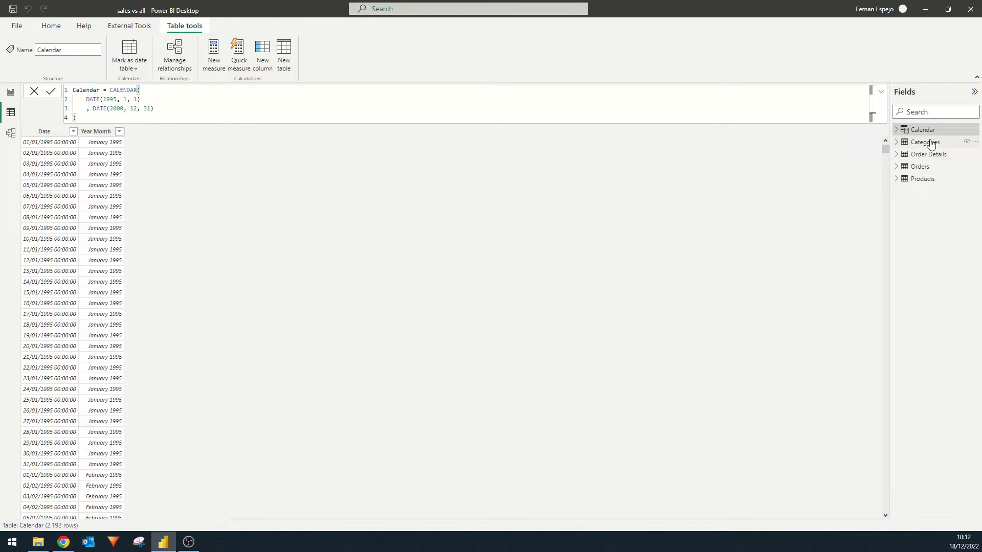
click(931, 145)
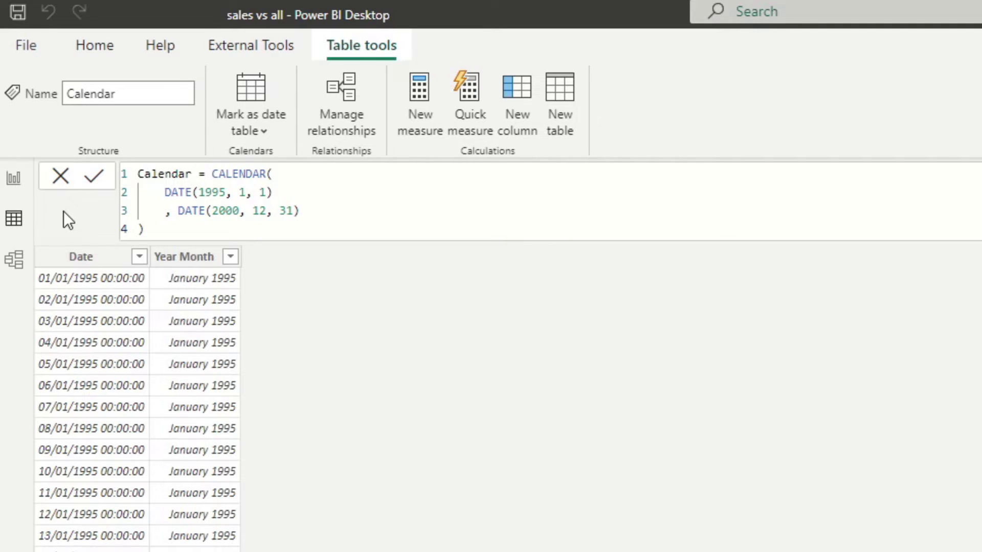
Build a visual of Sum of Sales by Year Month and convert it to a line chart
click(32, 189)
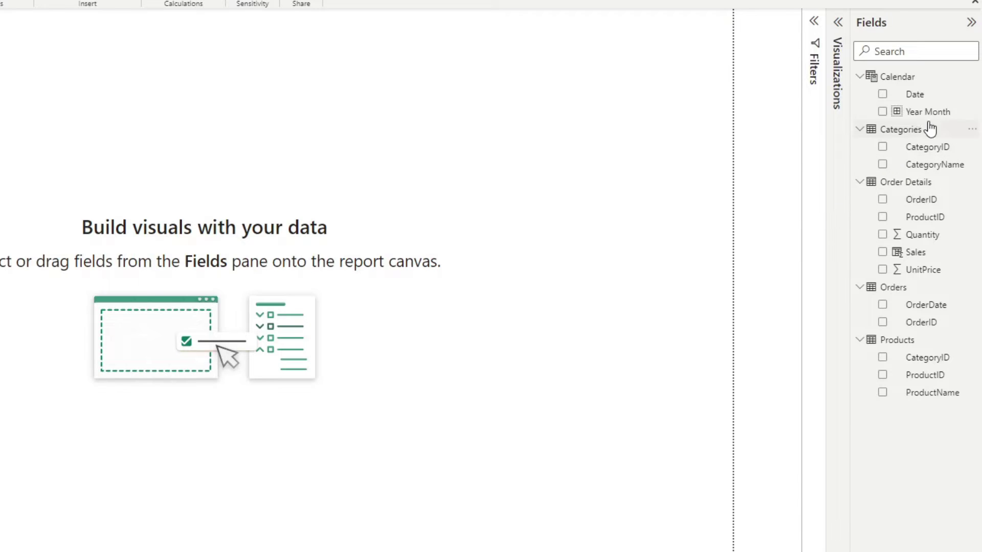
drag(927, 126, 434, 261)
drag(423, 224, 548, 207)
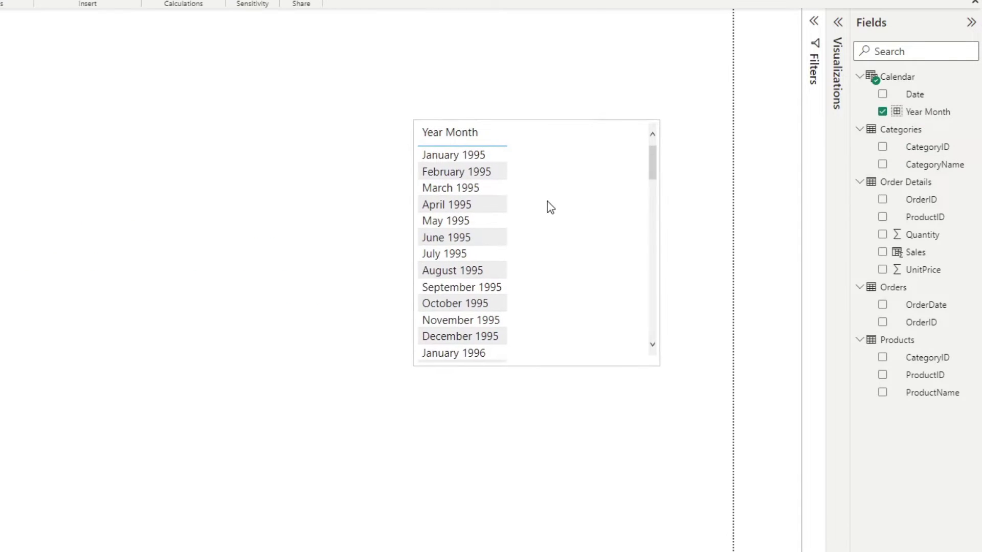
click(882, 252)
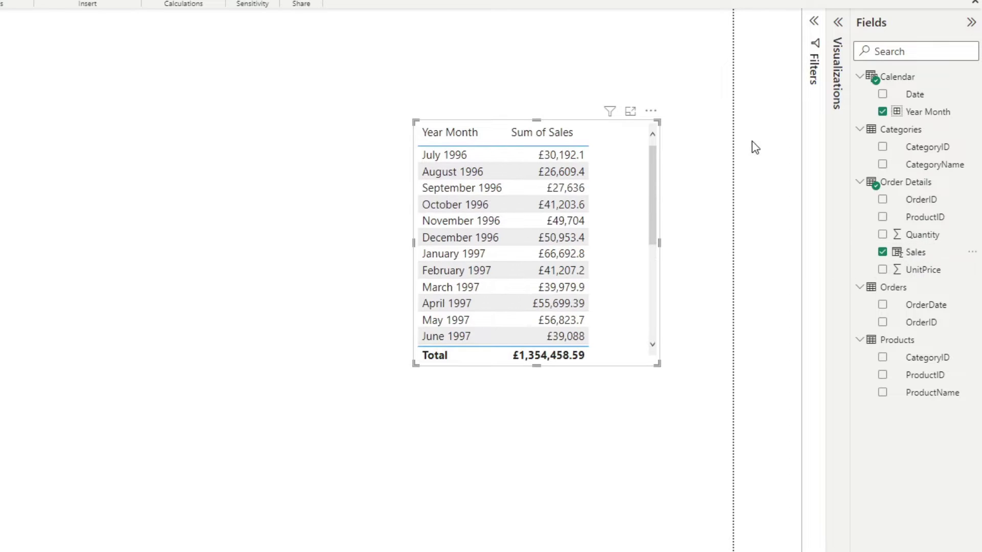
click(835, 32)
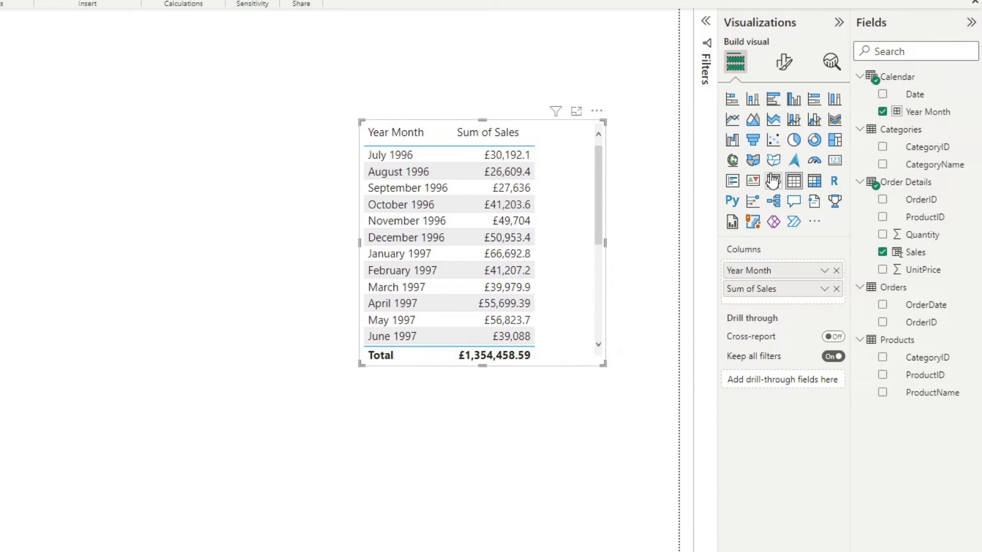
click(732, 120)
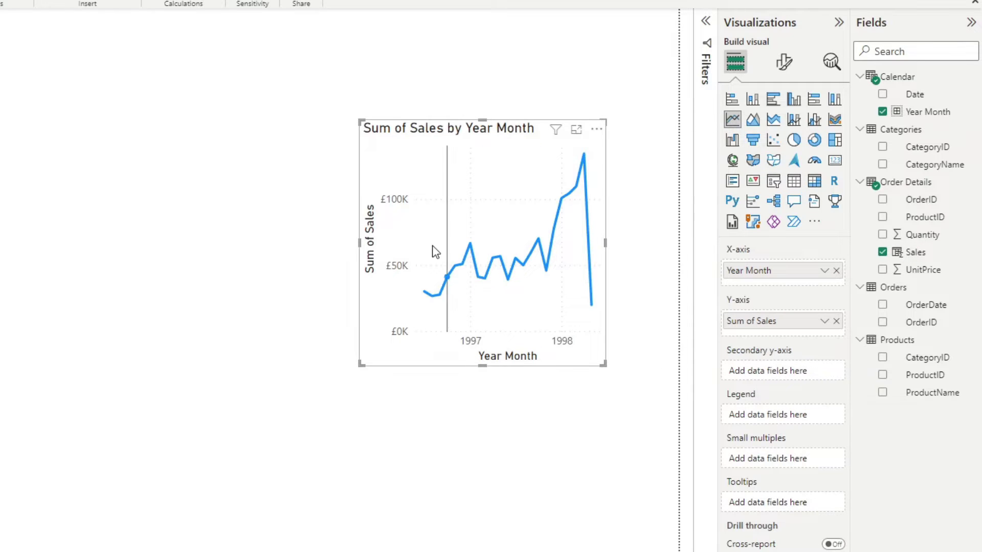
Widen and position the line chart, adding CategoryName as the legend
drag(361, 244, 296, 244)
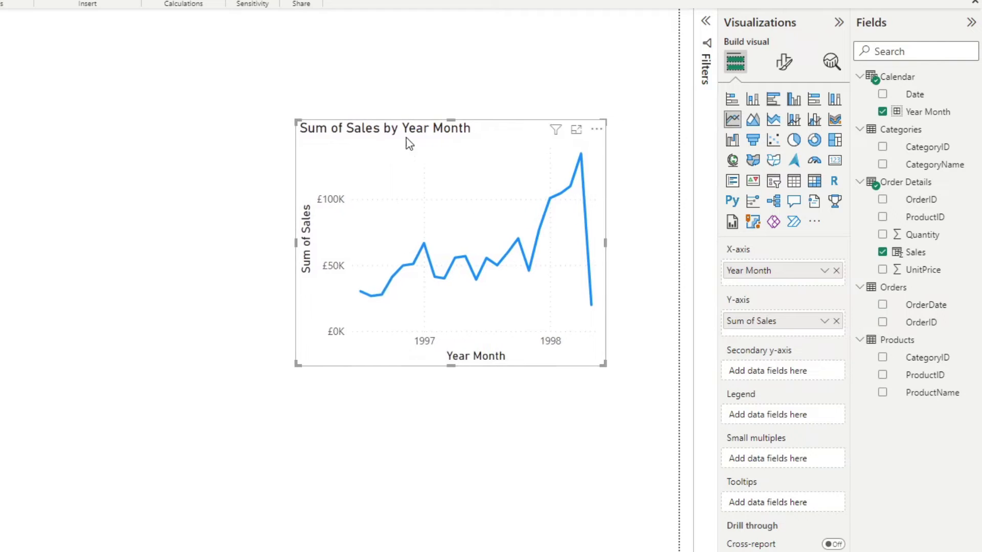
drag(416, 139, 470, 125)
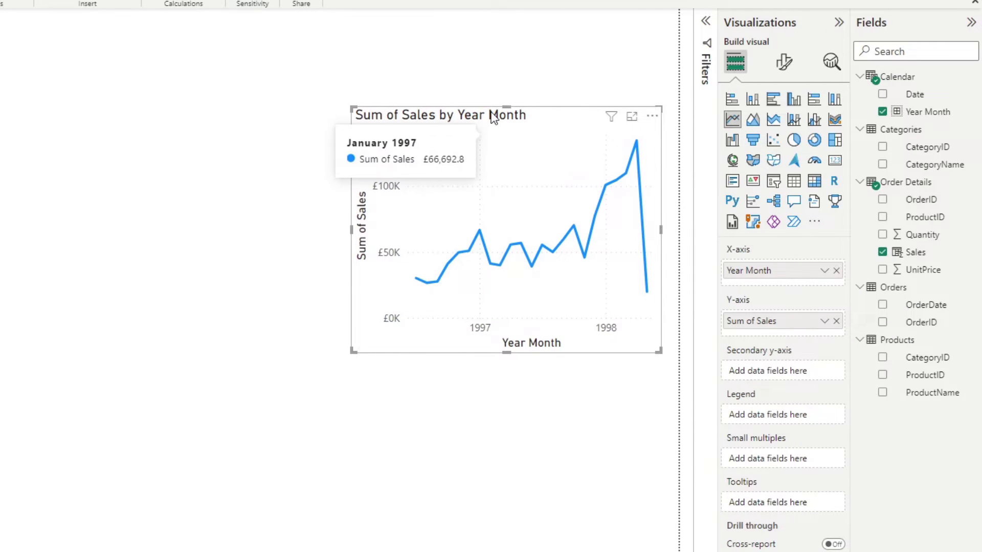
drag(494, 117, 481, 115)
drag(338, 227, 268, 227)
drag(416, 111, 447, 109)
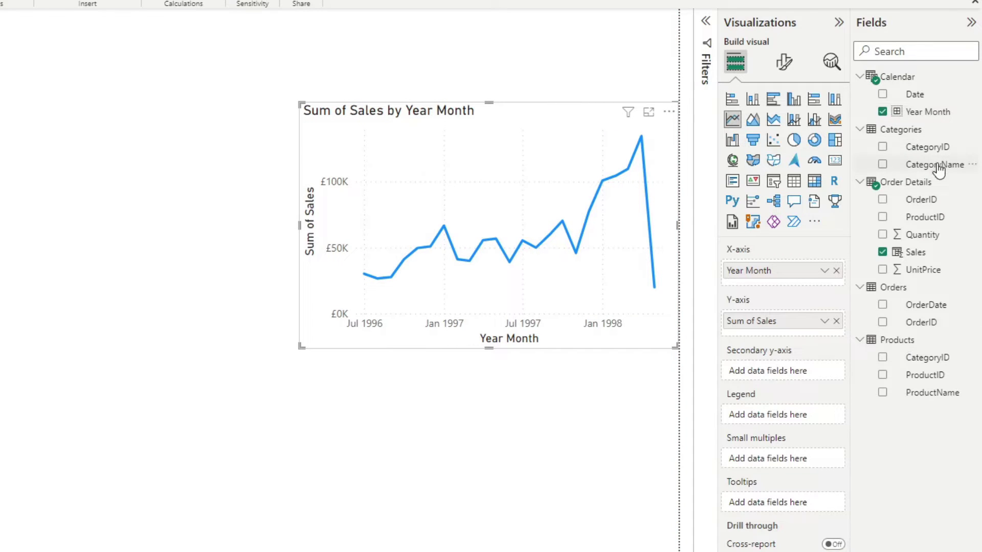
drag(937, 164, 766, 415)
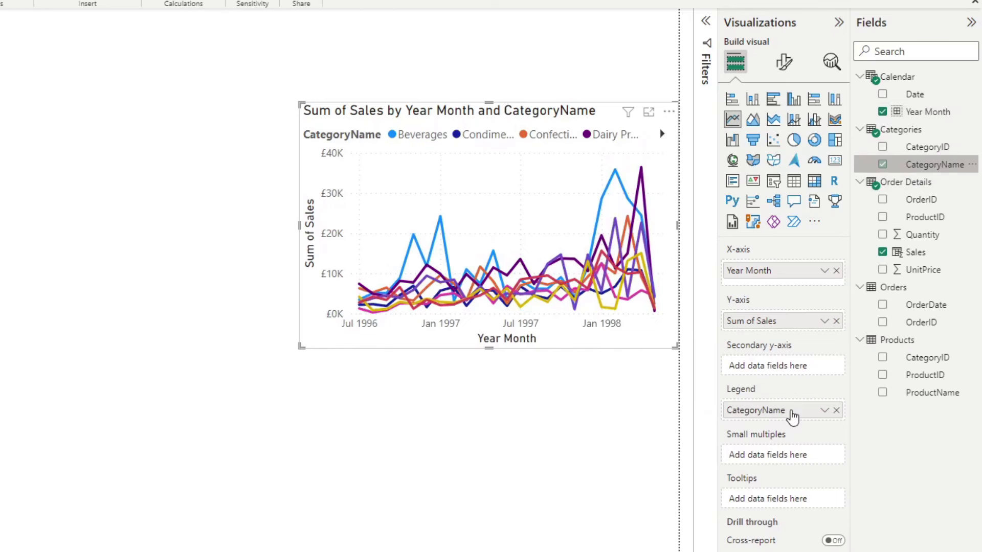
drag(300, 347, 256, 364)
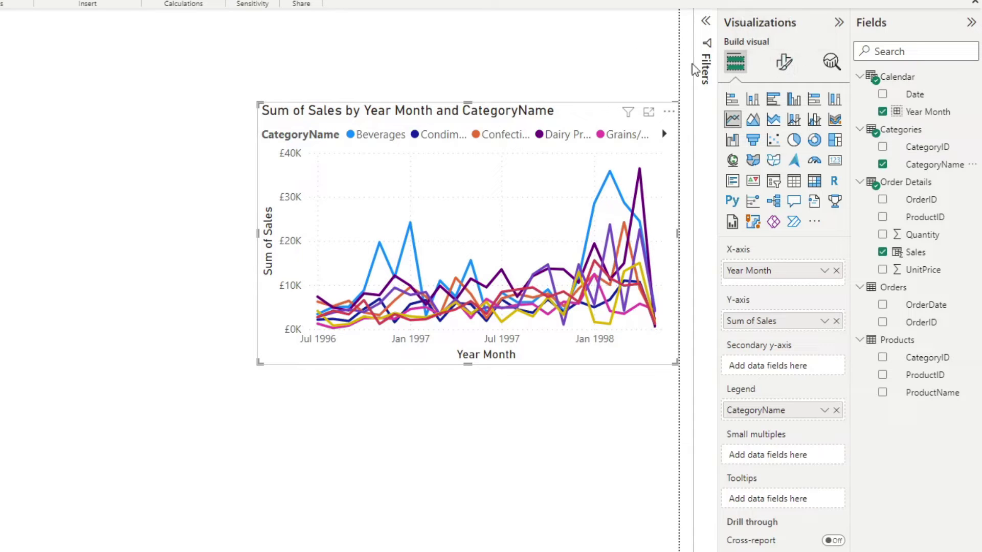
Open the line chart's Format visual pane with the Lines and Colors sections expanded
click(784, 62)
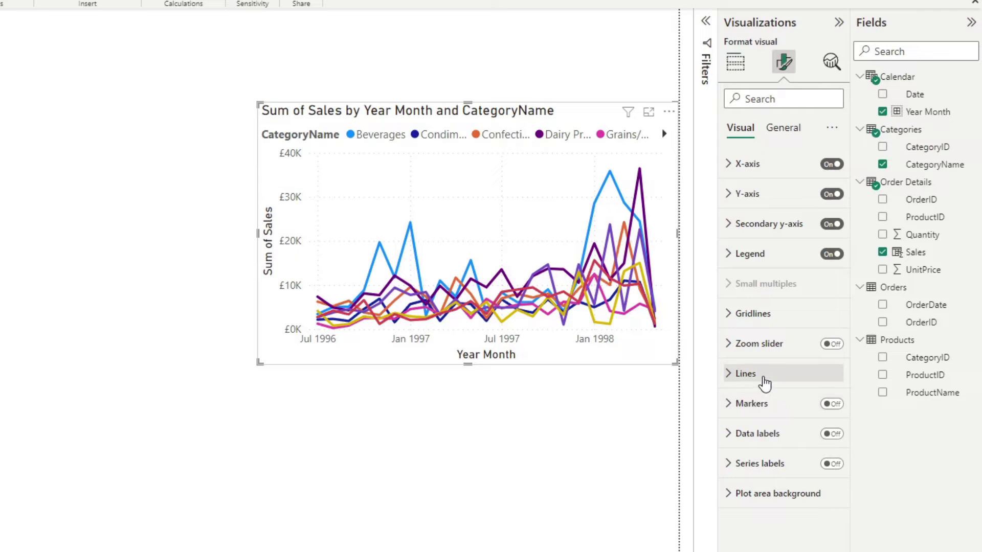
click(762, 379)
click(772, 501)
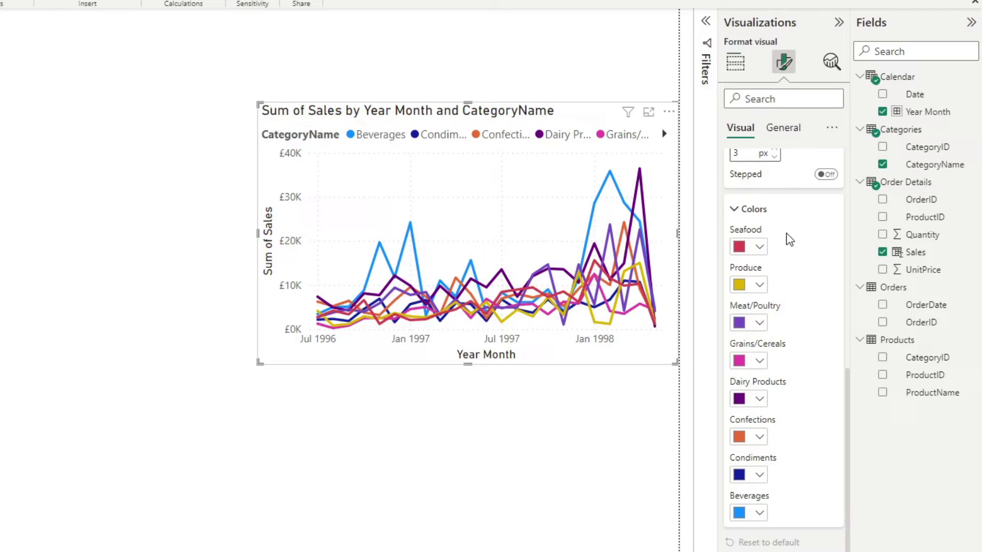
scroll(798, 264, up, 1)
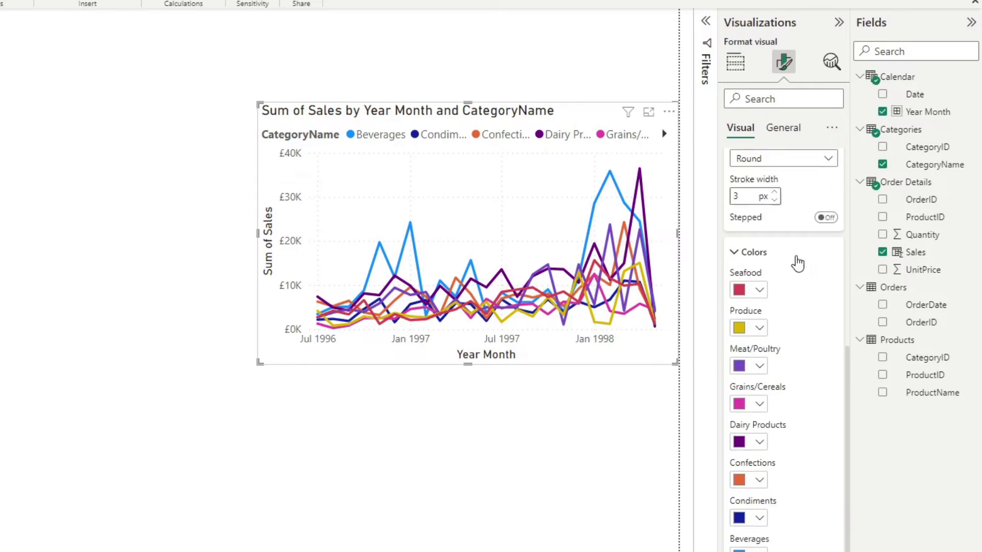
scroll(798, 264, up, 1)
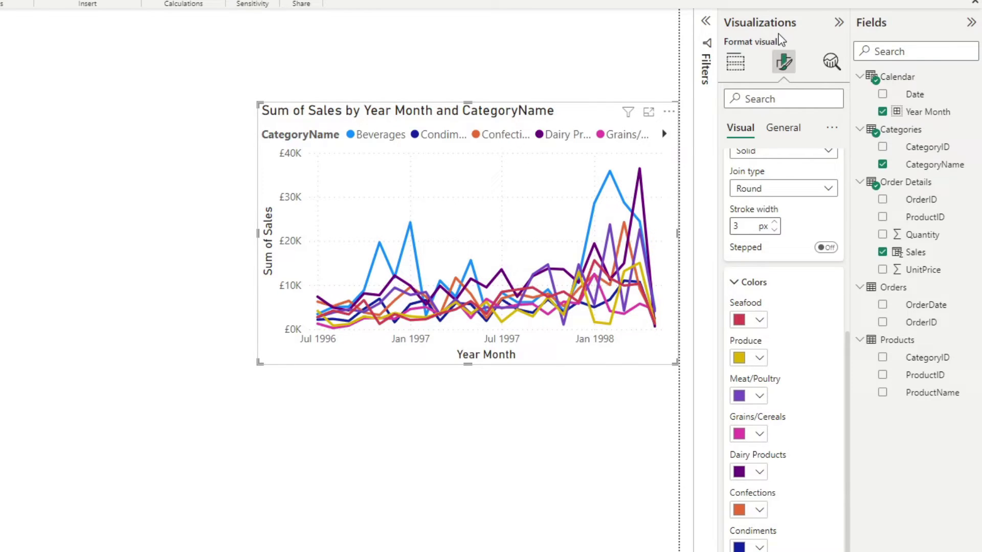
scroll(793, 201, up, 10)
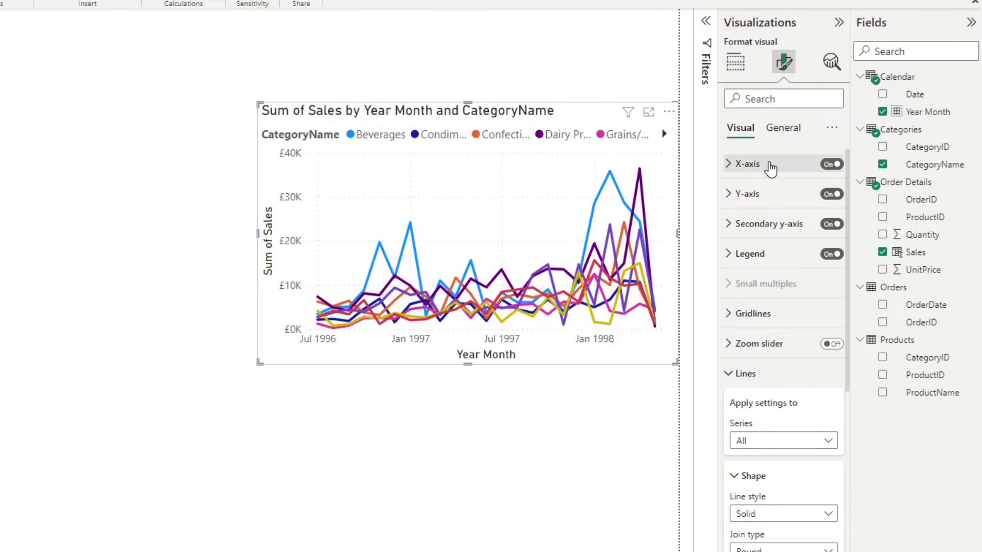
Hide the x- and y-axis titles, the secondary y-axis and the legend
click(771, 168)
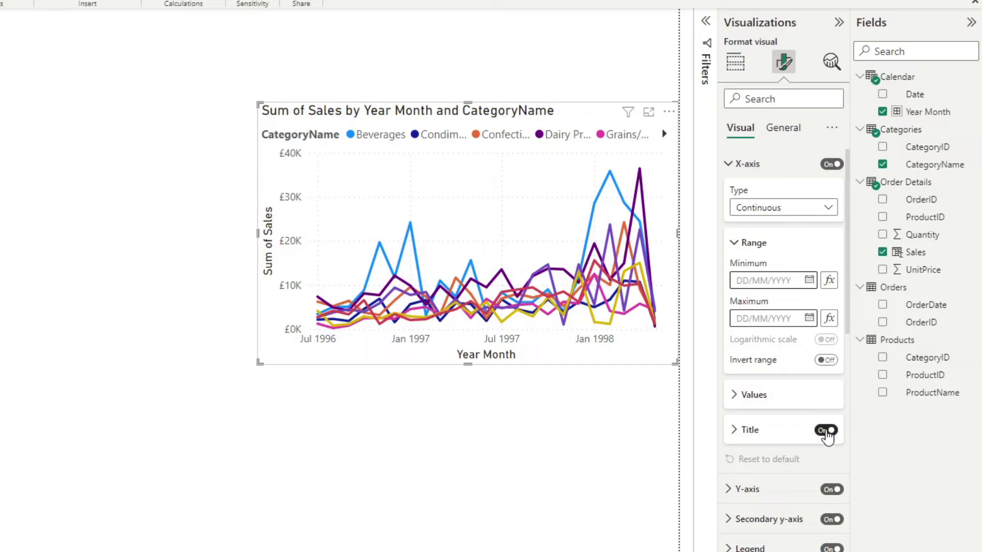
click(826, 431)
click(762, 171)
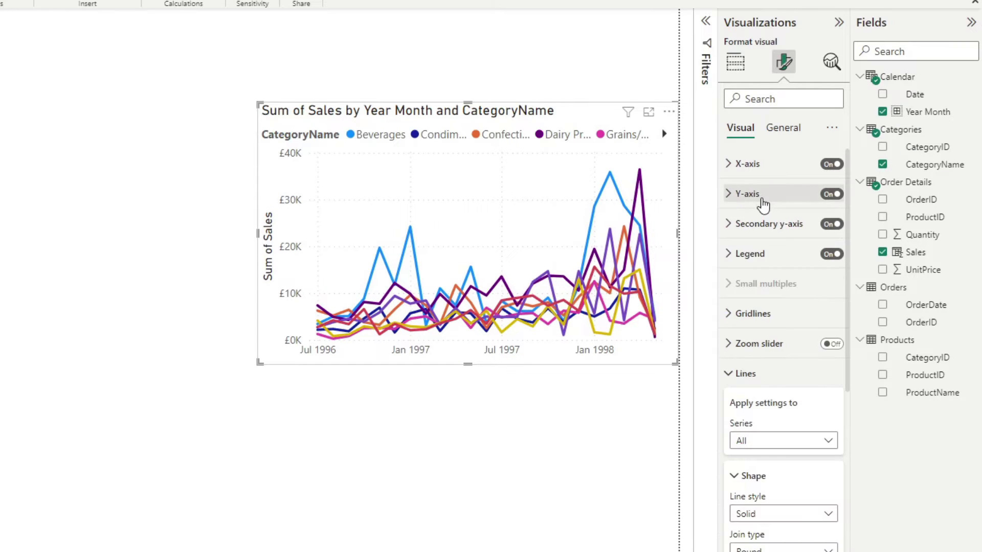
click(761, 196)
click(826, 410)
click(748, 194)
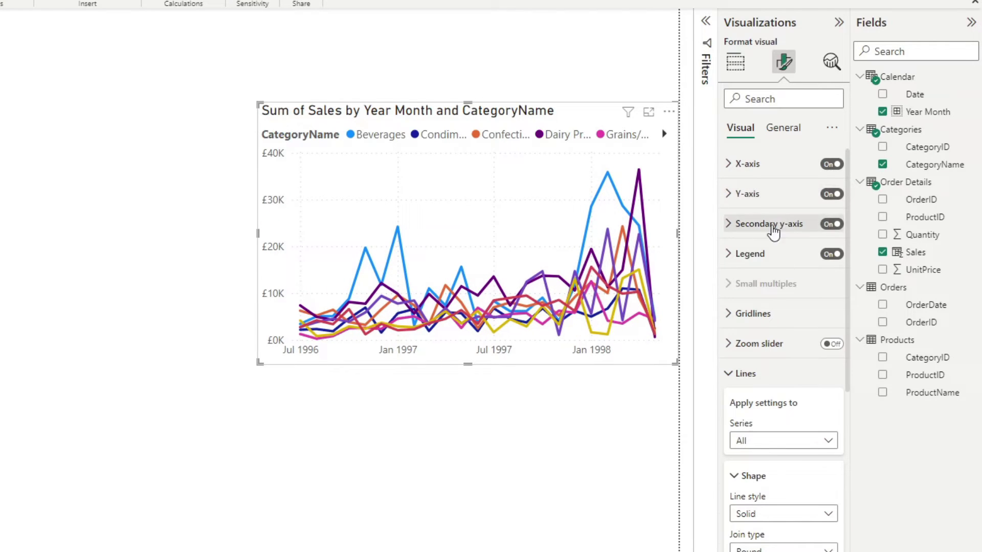
click(831, 224)
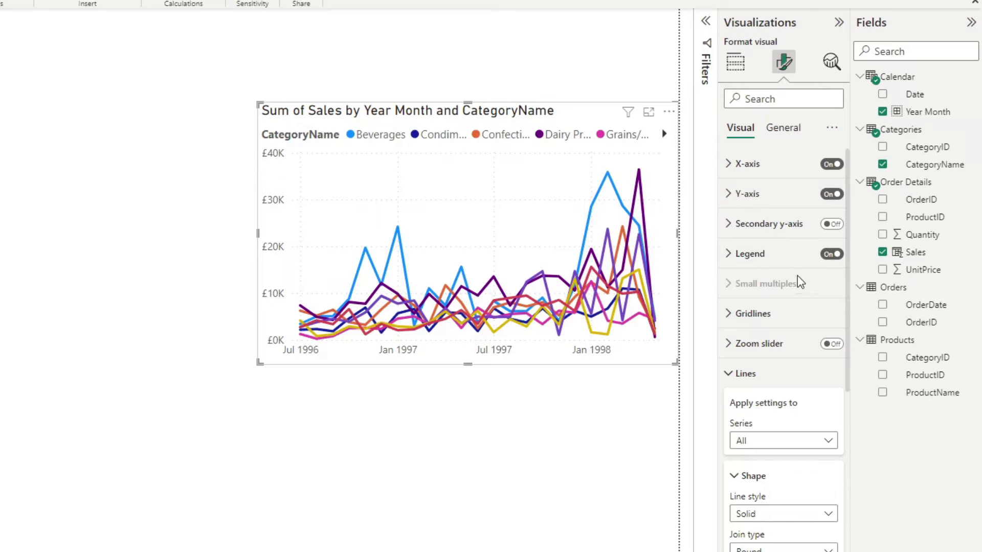
click(832, 255)
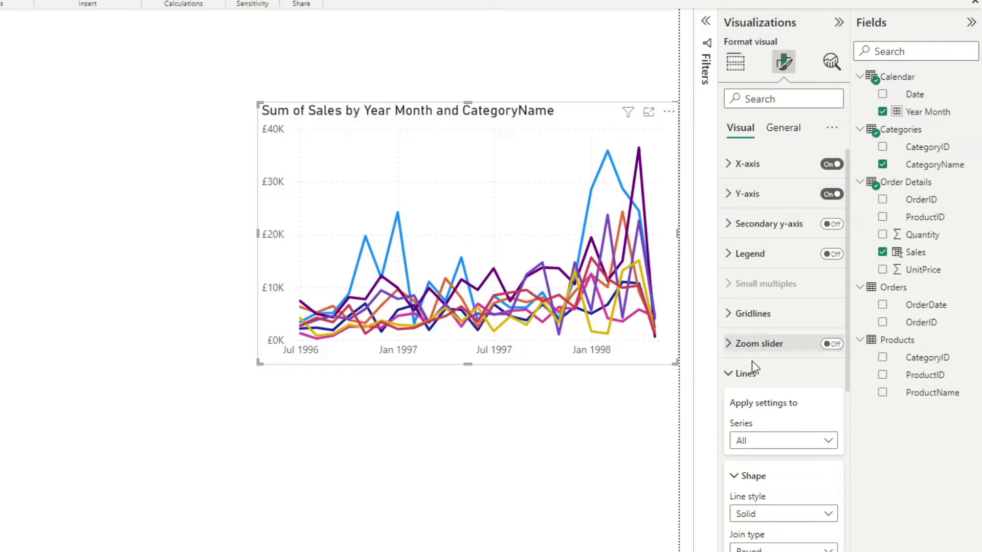
click(745, 374)
Set the chart title's text colour to white
click(779, 129)
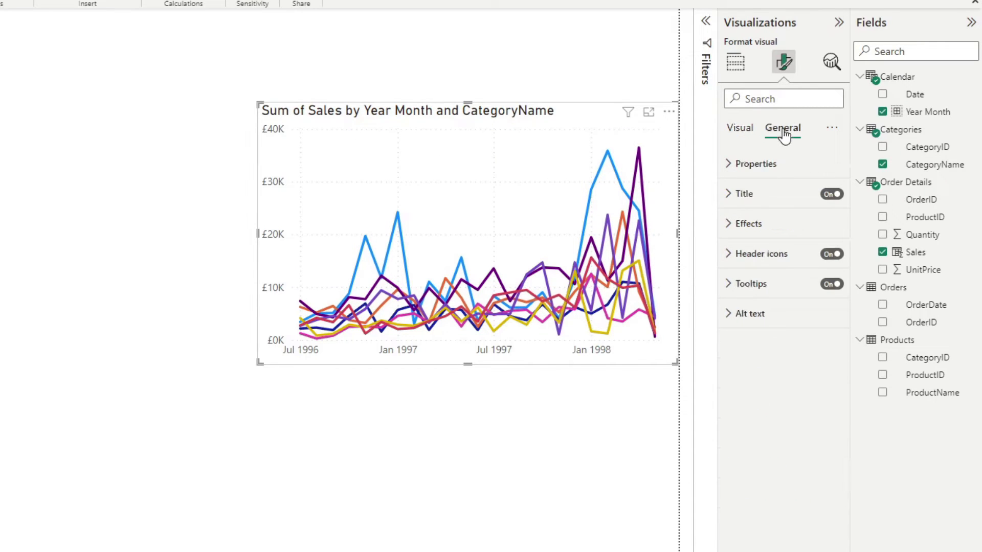
click(769, 197)
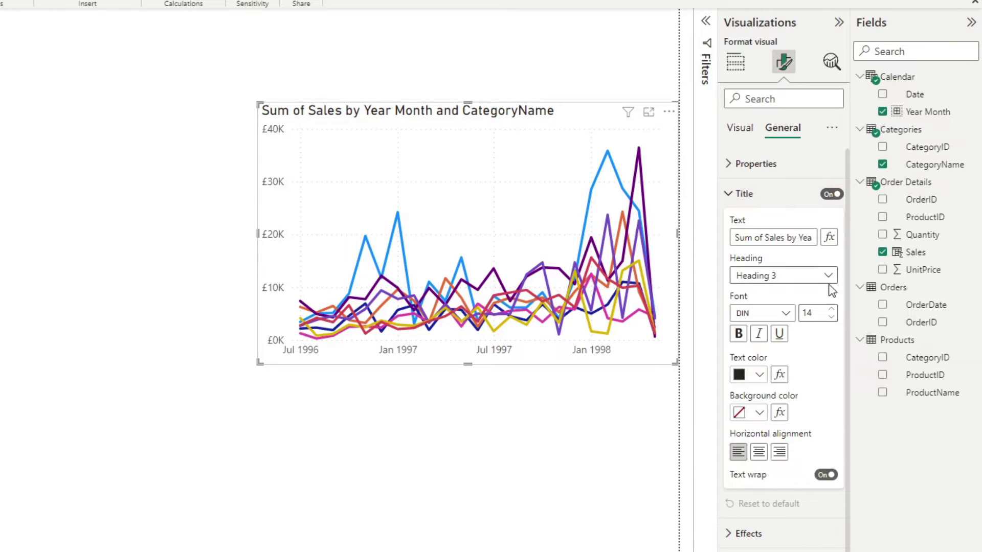
click(760, 376)
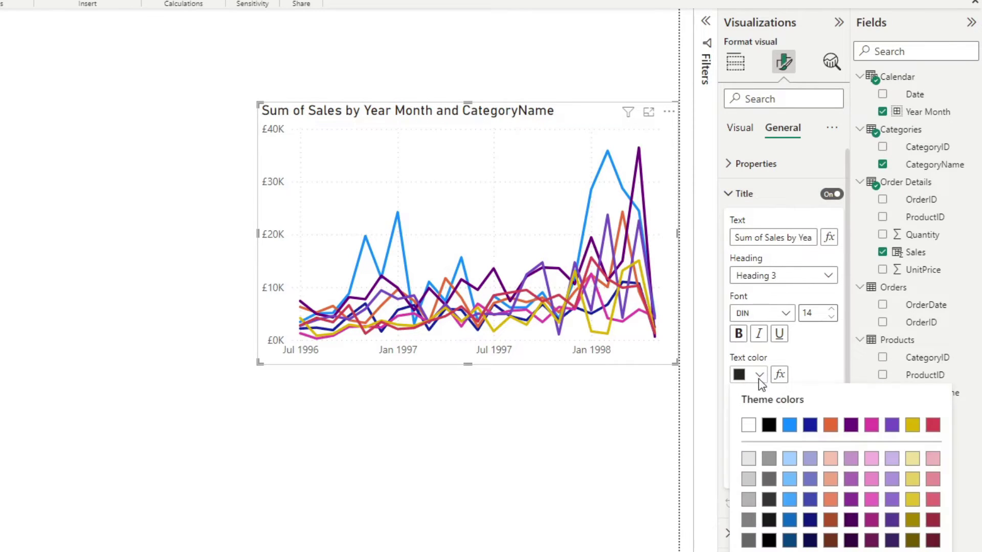
click(749, 425)
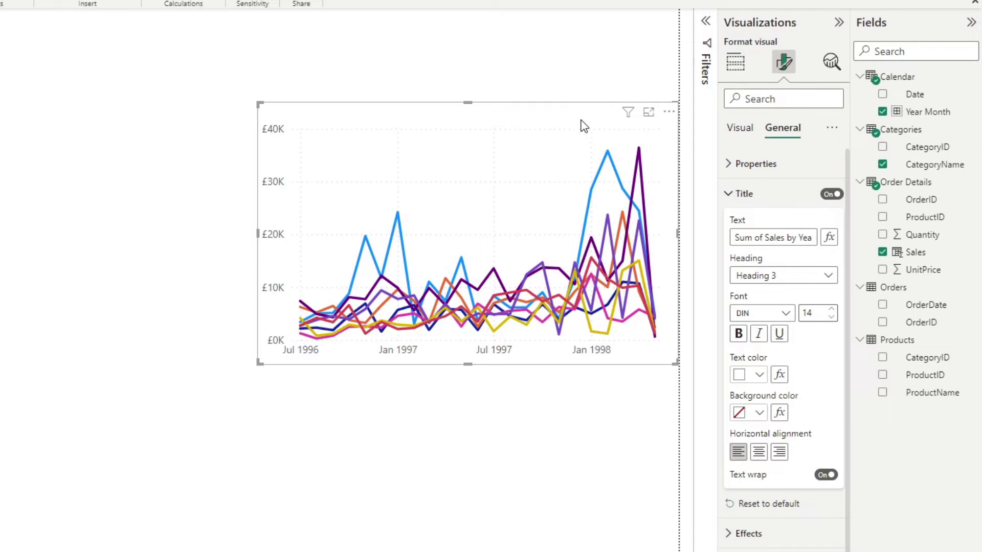
Set the y-axis range minimum to 0 and maximum to 40000
click(739, 193)
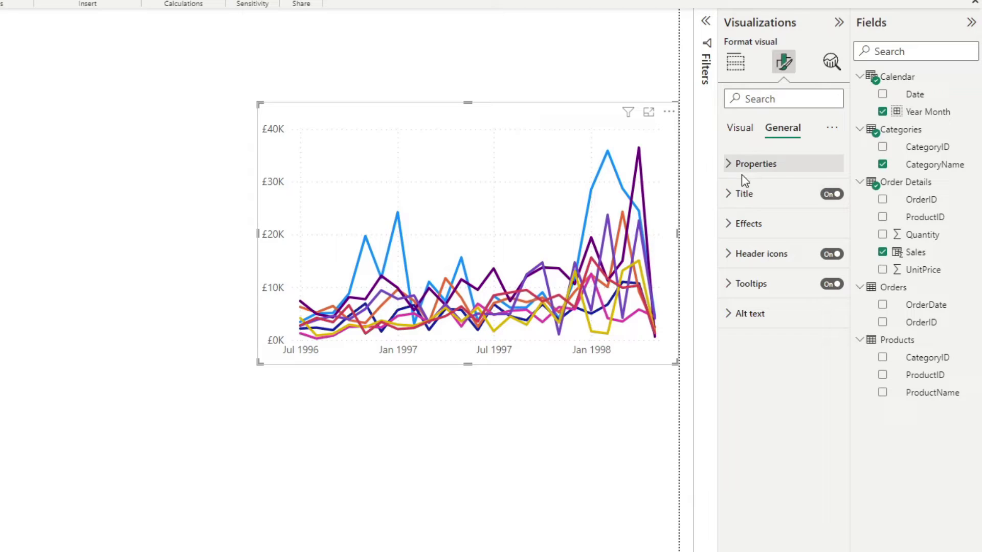
click(748, 129)
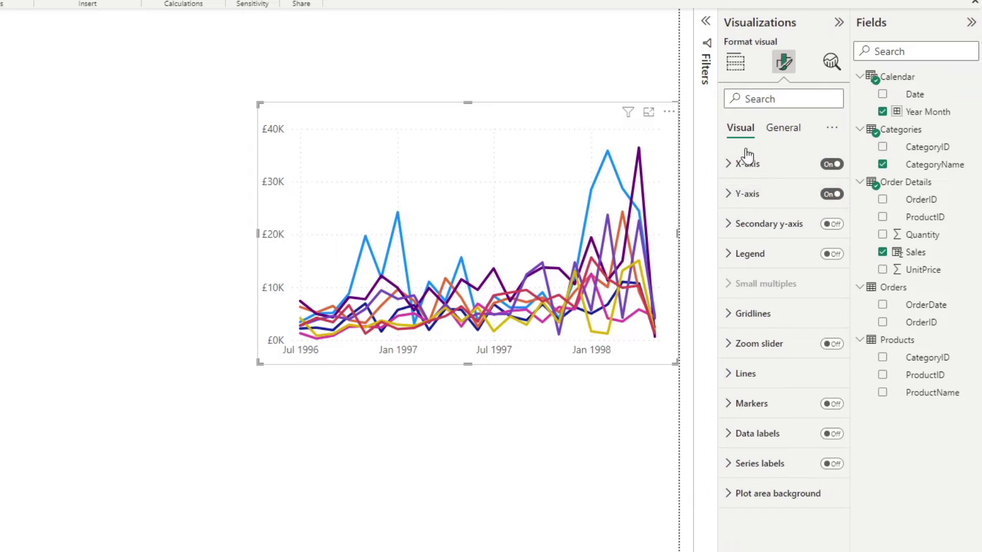
click(764, 193)
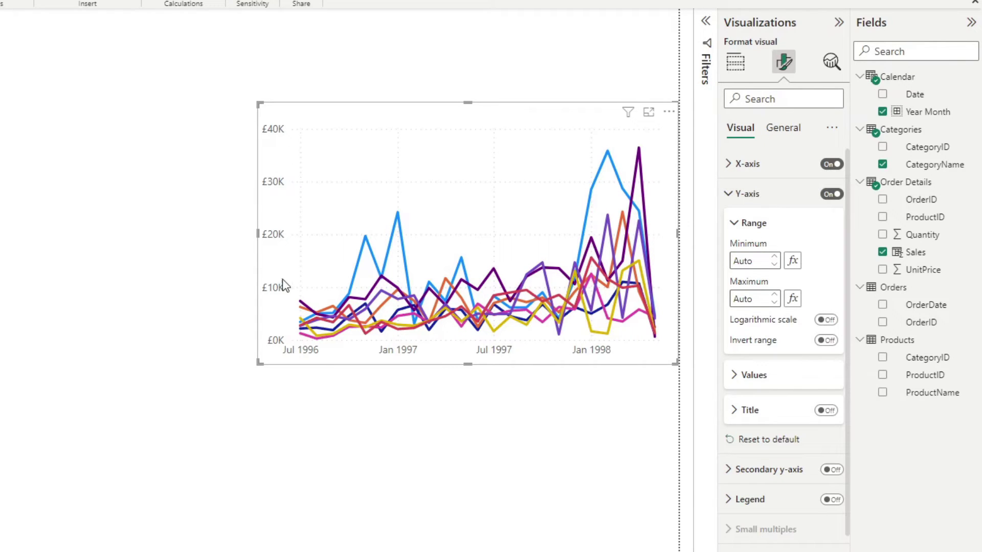
click(757, 262)
text(0)
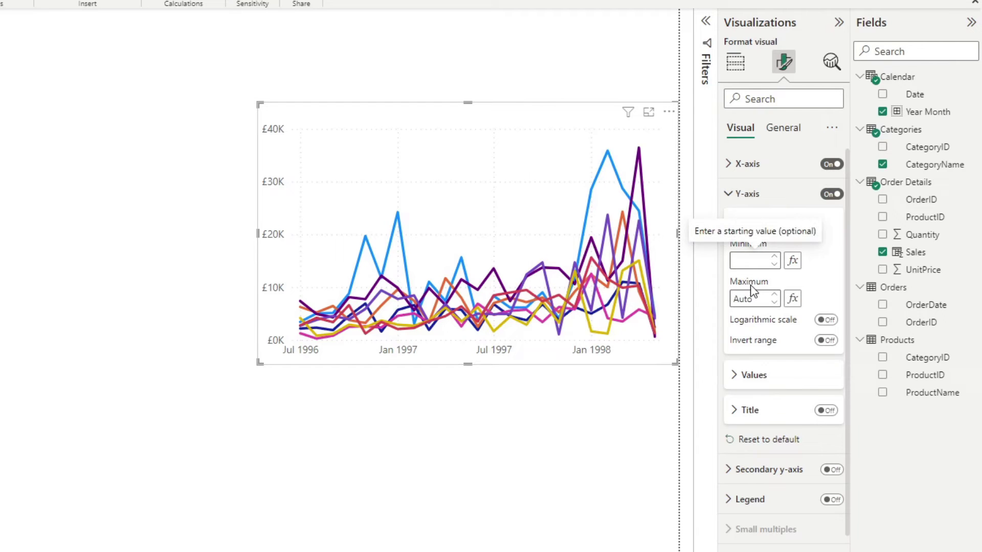
click(759, 301)
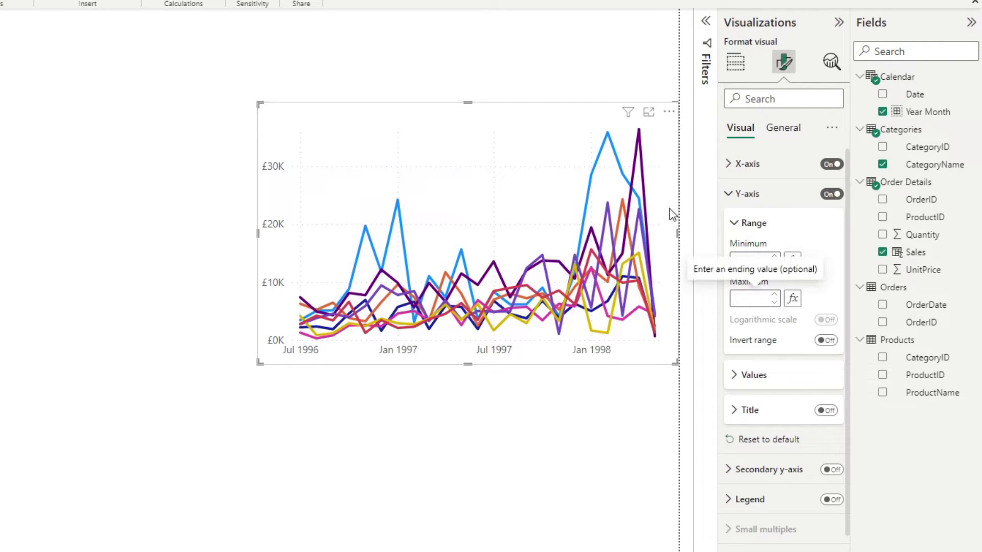
click(744, 300)
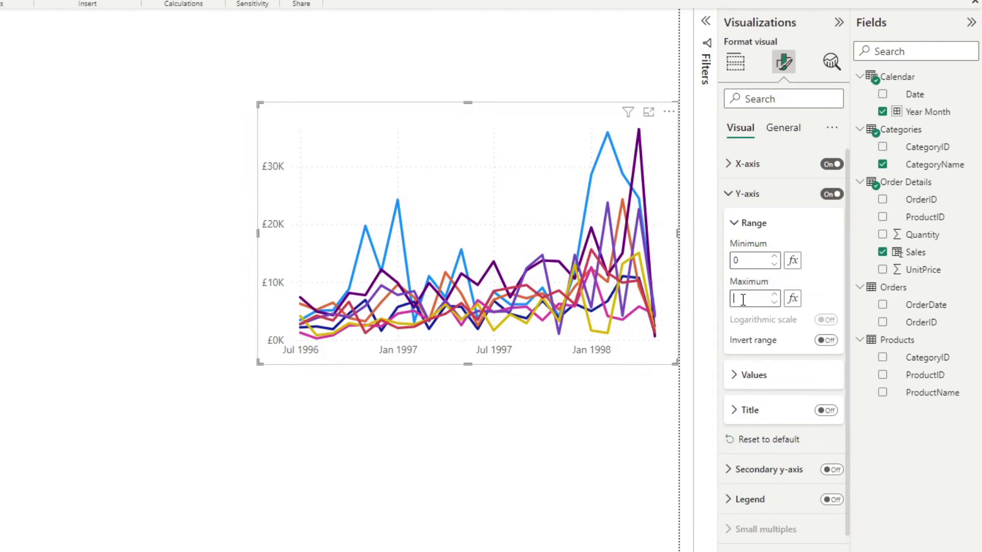
text(40000)
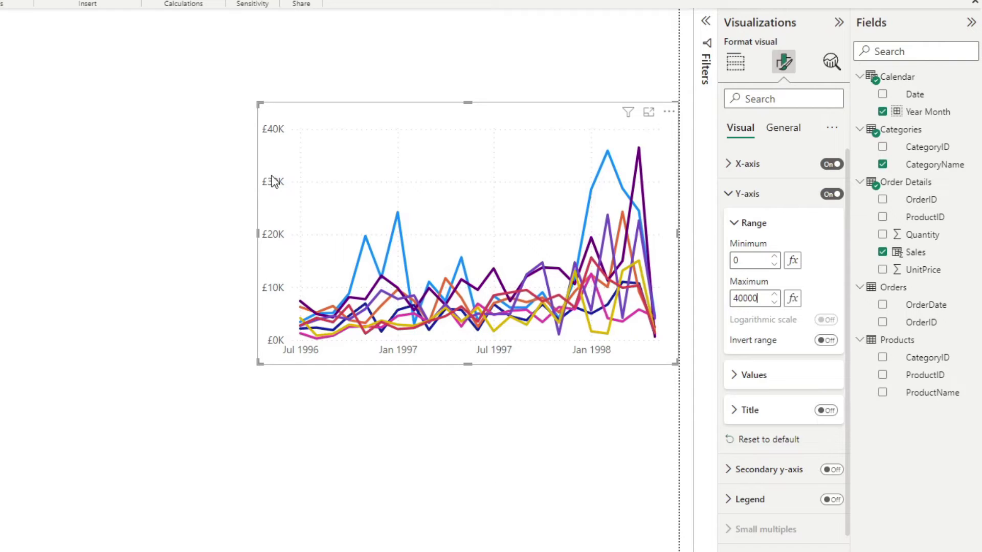
click(222, 182)
click(362, 112)
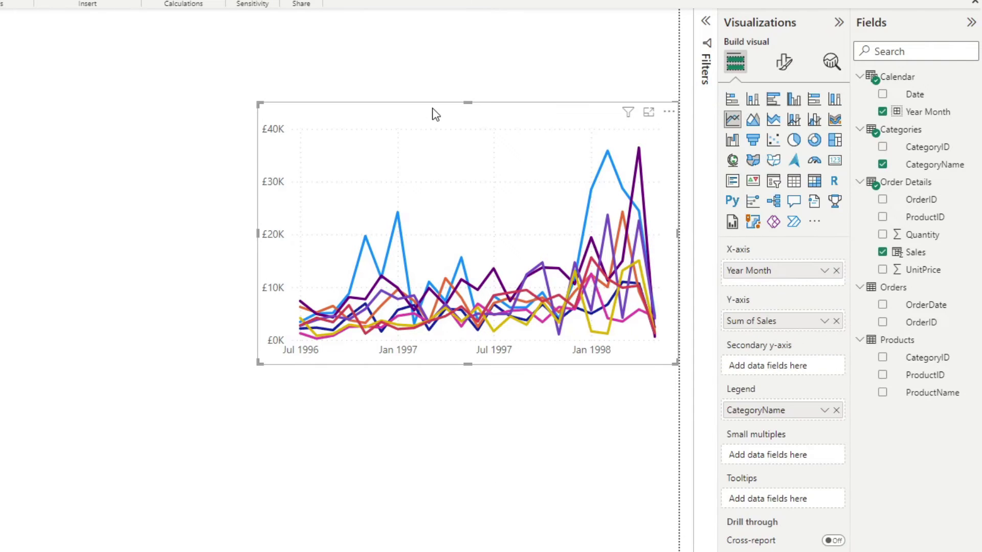
Colour the Seafood, Produce, Meat/Poultry and Grains/Cereals lines light grey
click(783, 63)
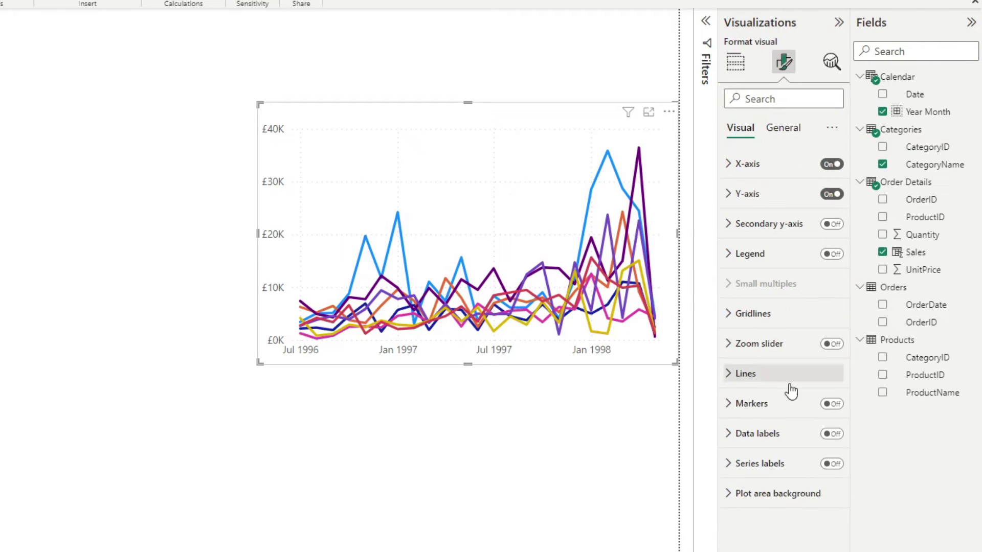
click(766, 379)
scroll(834, 458, down, 3)
click(755, 500)
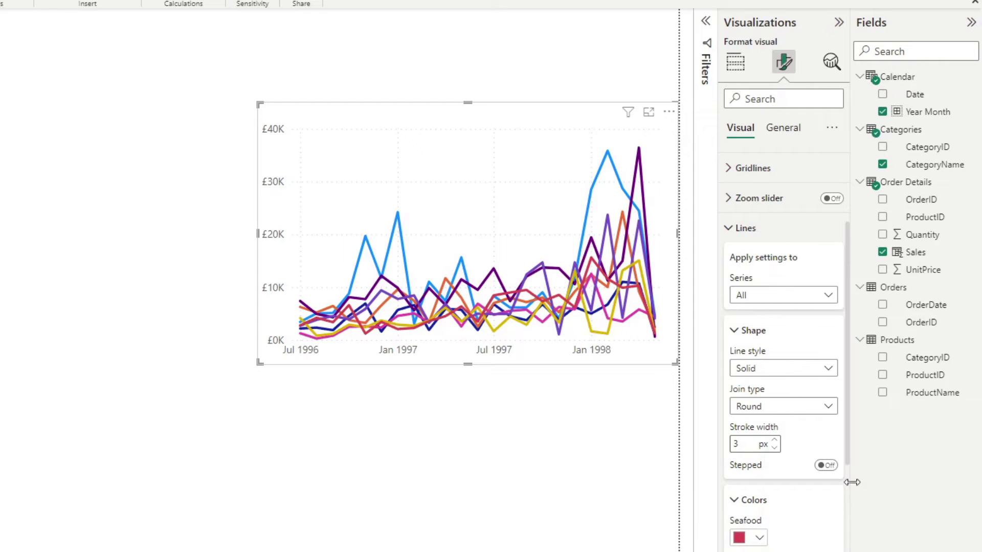
scroll(778, 488, down, 5)
click(760, 205)
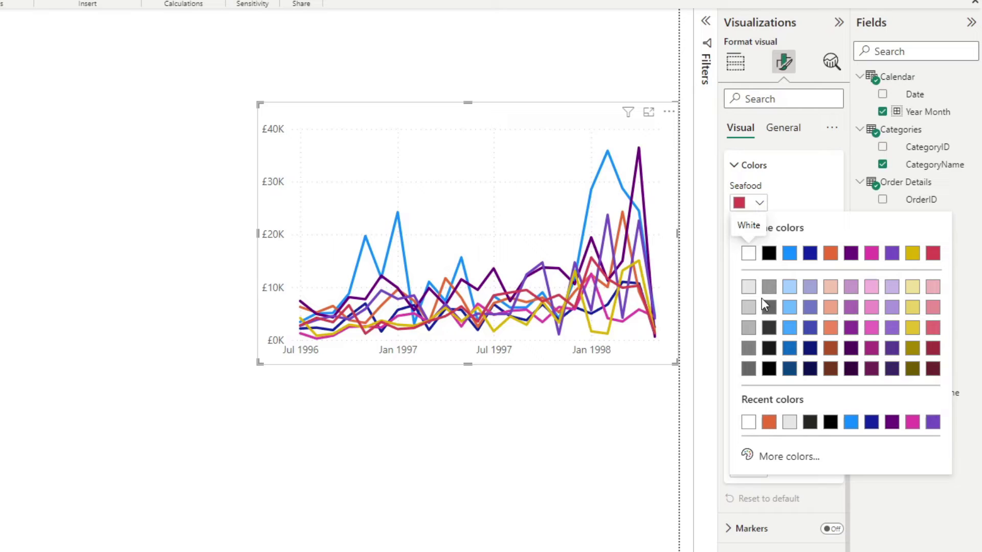
click(790, 422)
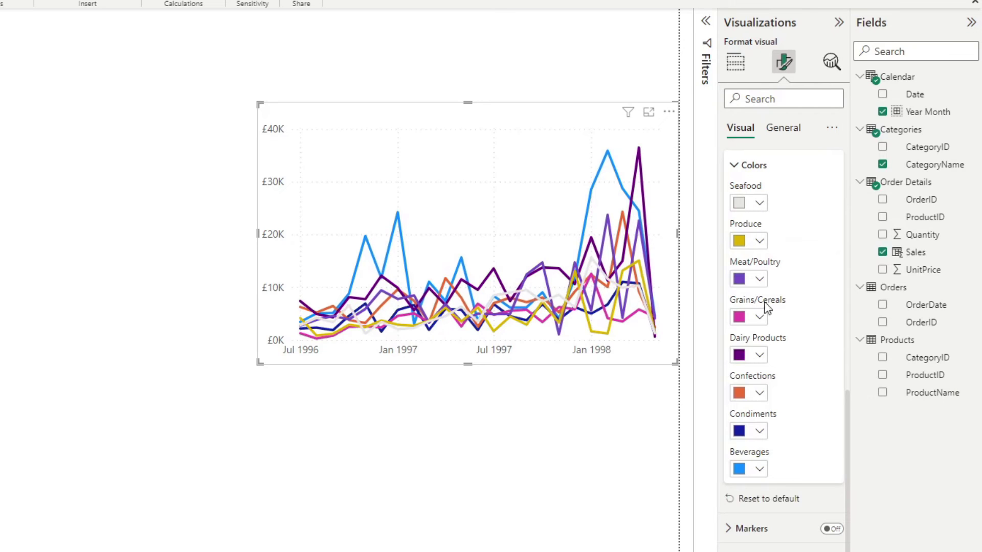
click(758, 246)
click(744, 463)
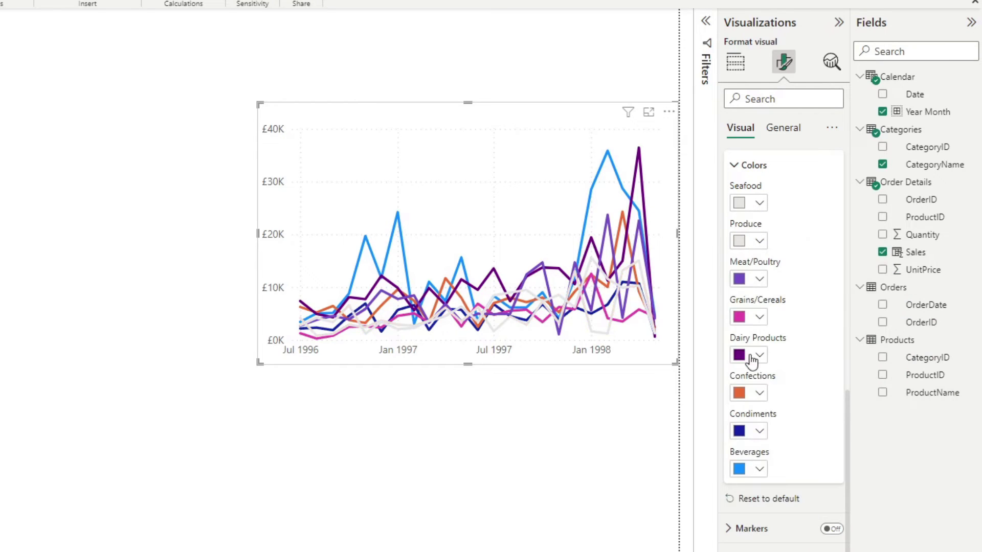
click(757, 279)
click(746, 502)
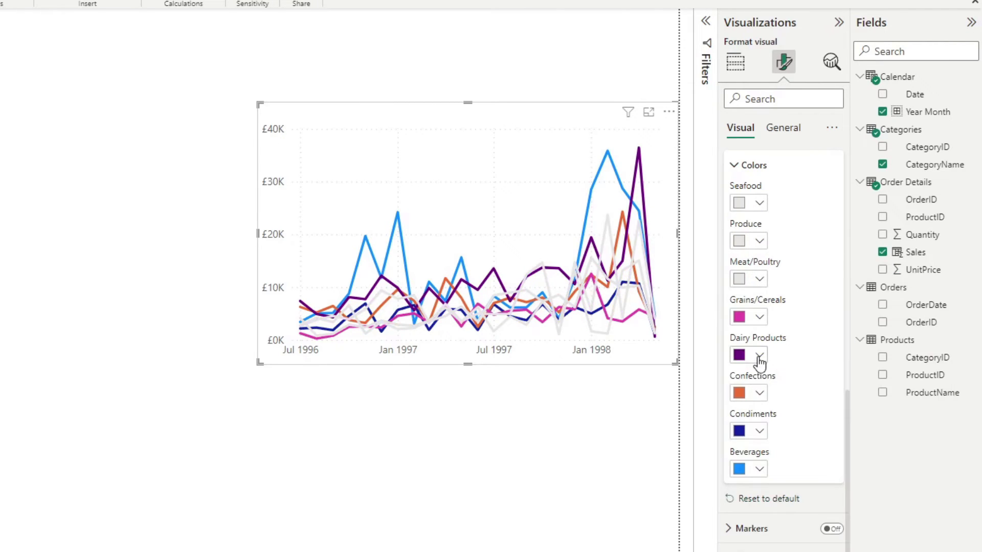
click(760, 318)
click(748, 534)
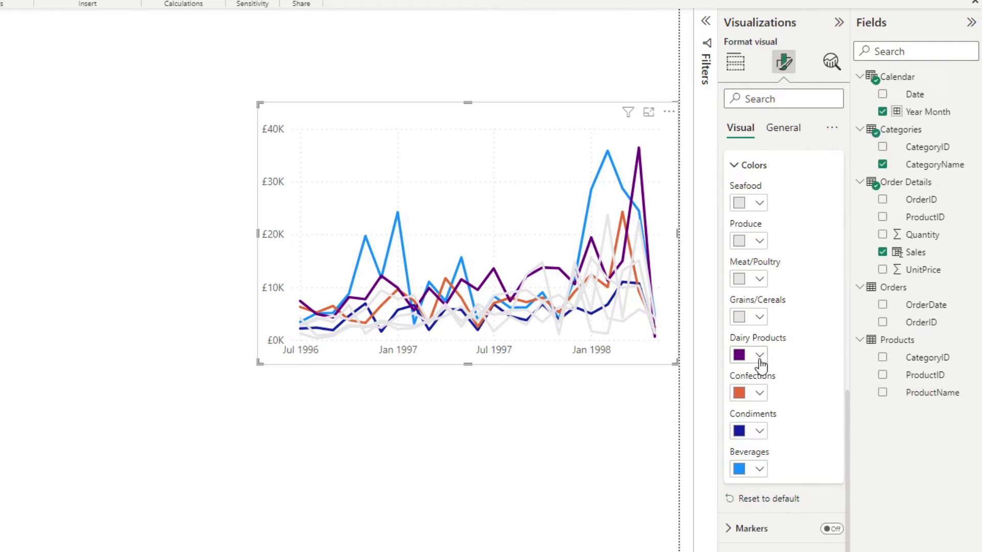
Colour the Dairy Products, Confections, Condiments and Beverages lines light grey
click(760, 355)
click(749, 439)
click(760, 393)
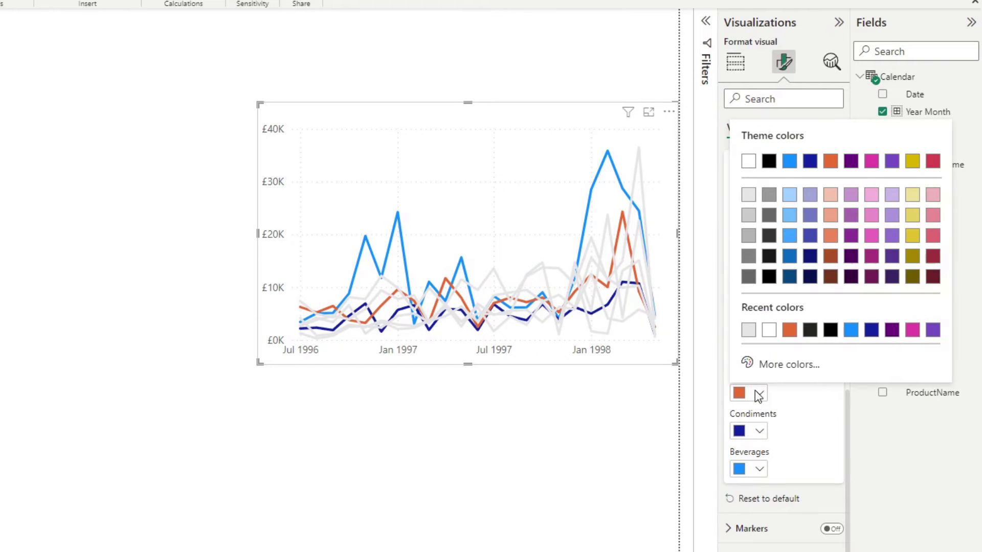
click(748, 332)
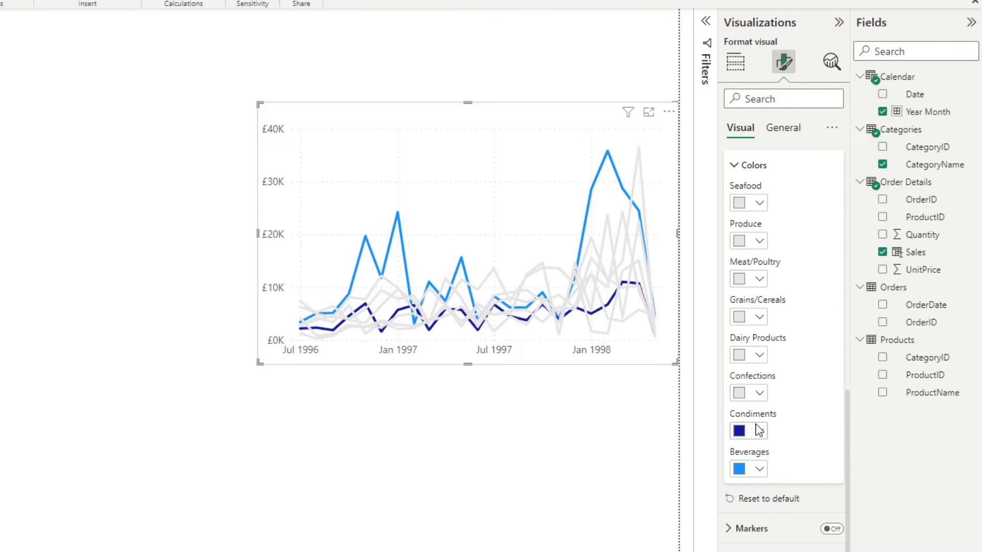
click(759, 432)
click(748, 368)
click(759, 469)
click(749, 406)
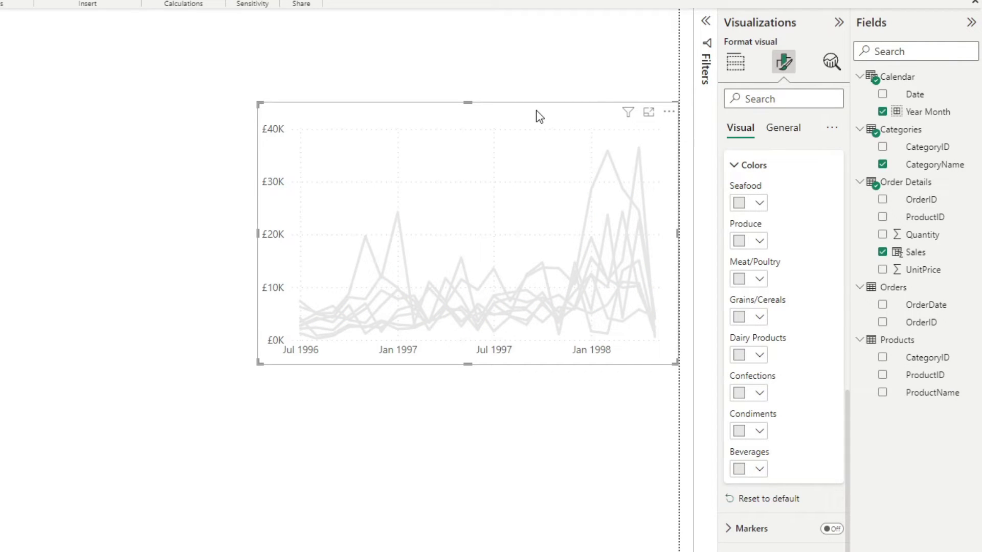
Move the copied chart down beneath the original using the red alignment guides
drag(539, 116, 504, 293)
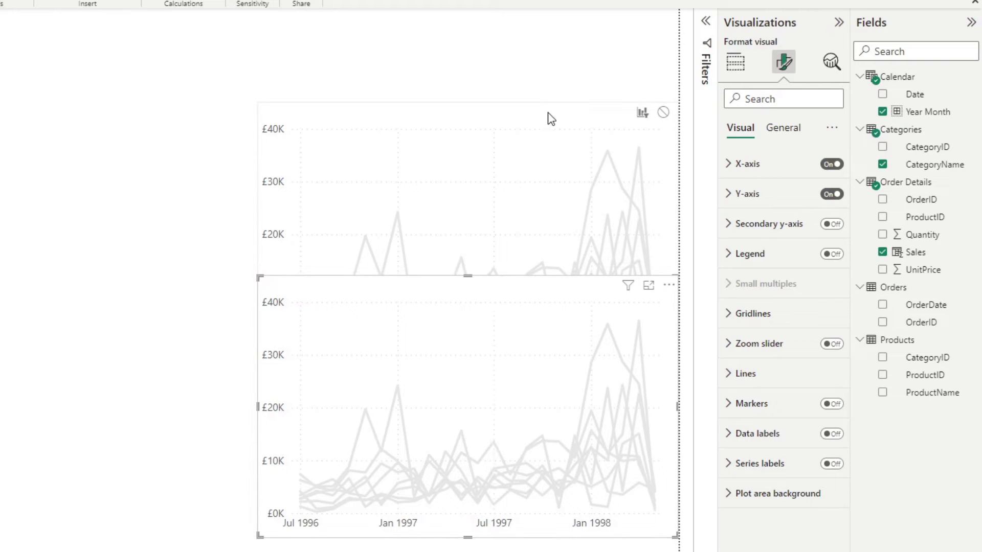
drag(529, 292, 532, 308)
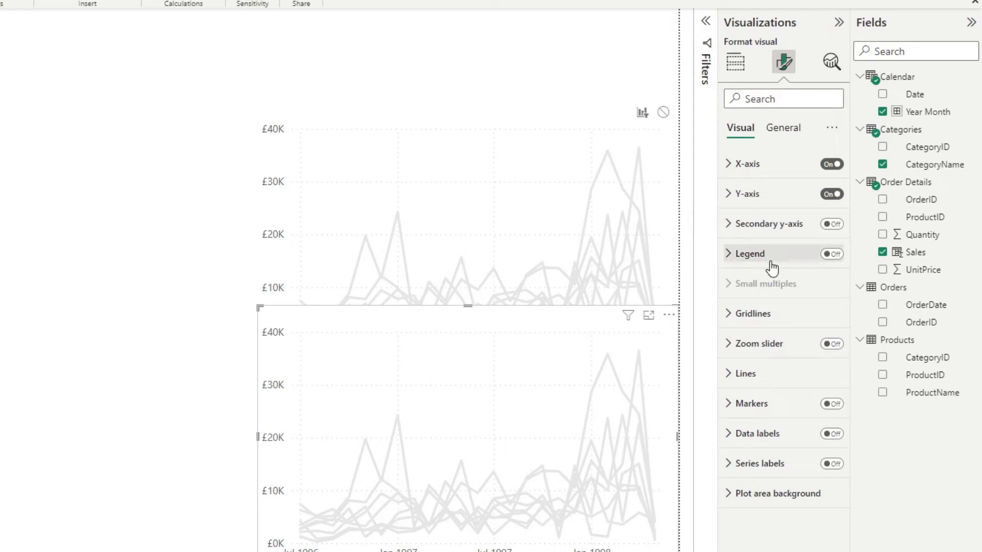
Colour the lower chart's Seafood, Produce, Meat/Poultry and Grains/Cereals lines orange
click(766, 374)
click(767, 380)
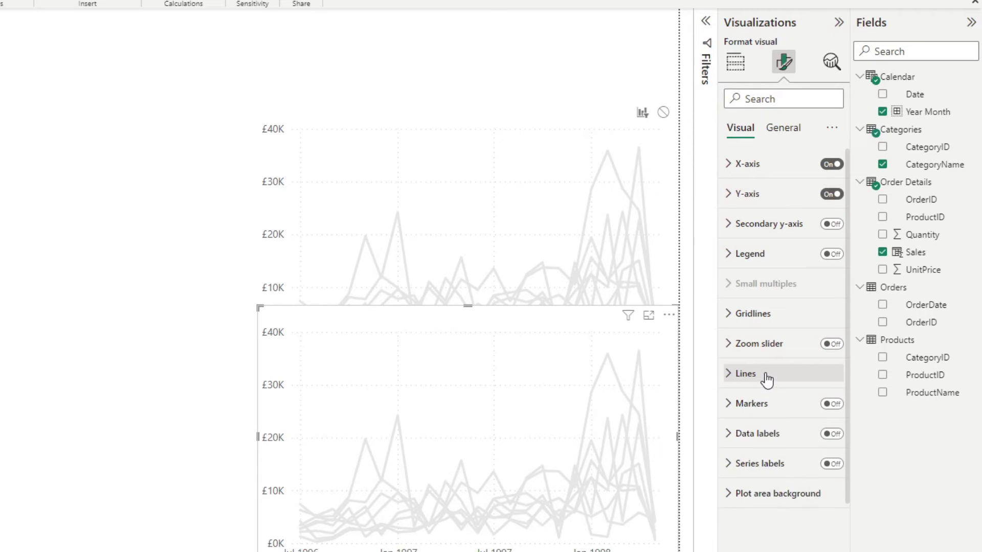
click(766, 379)
scroll(778, 445, down, 3)
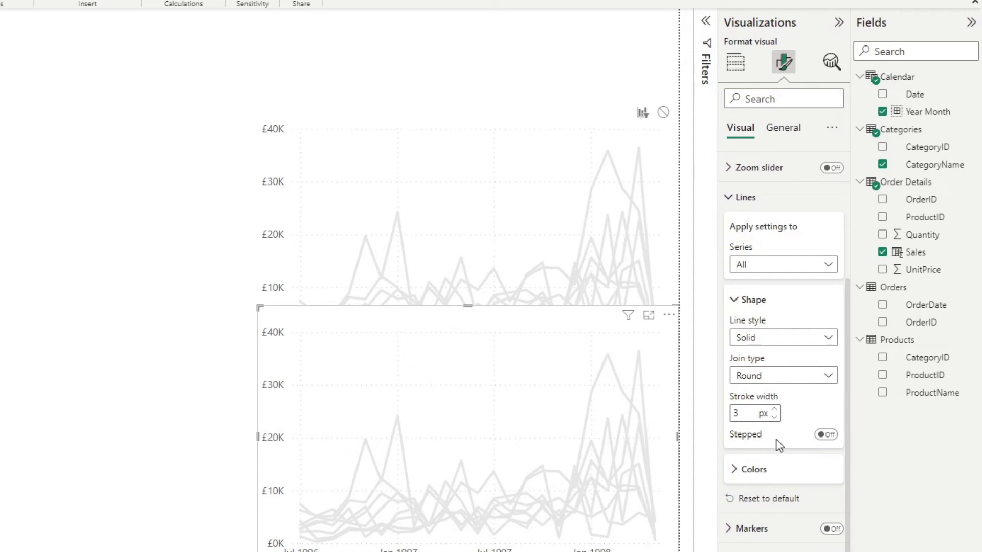
click(768, 479)
scroll(793, 473, down, 5)
click(759, 217)
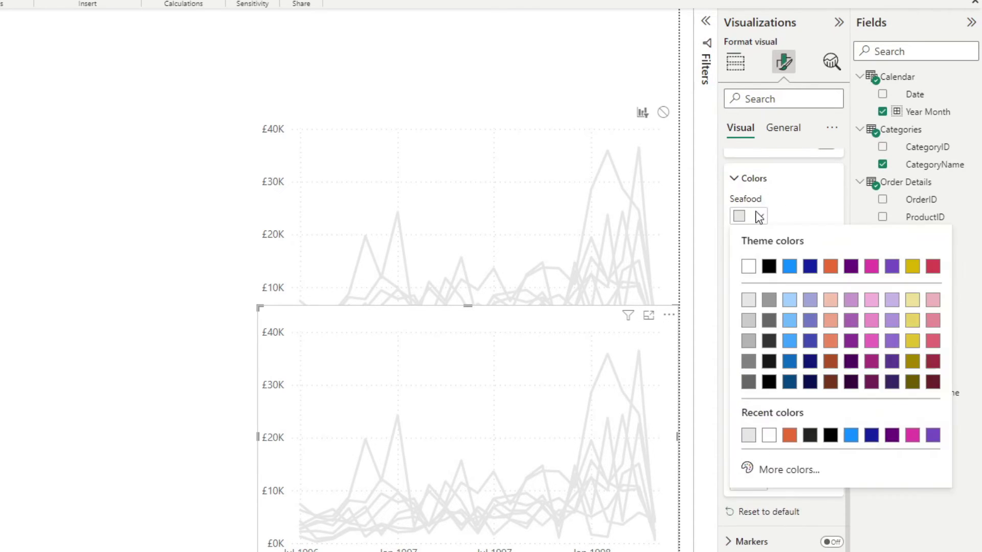
click(789, 435)
click(759, 254)
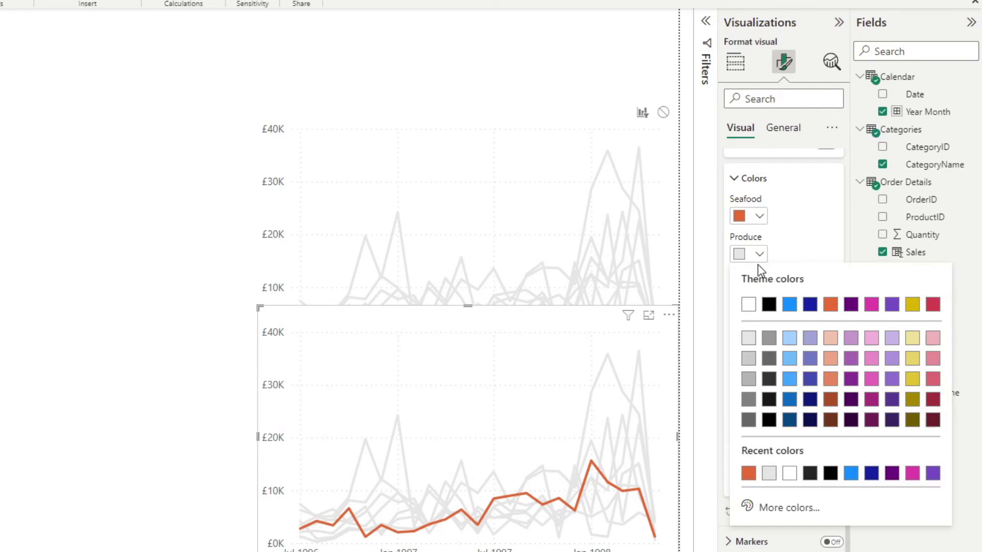
click(750, 474)
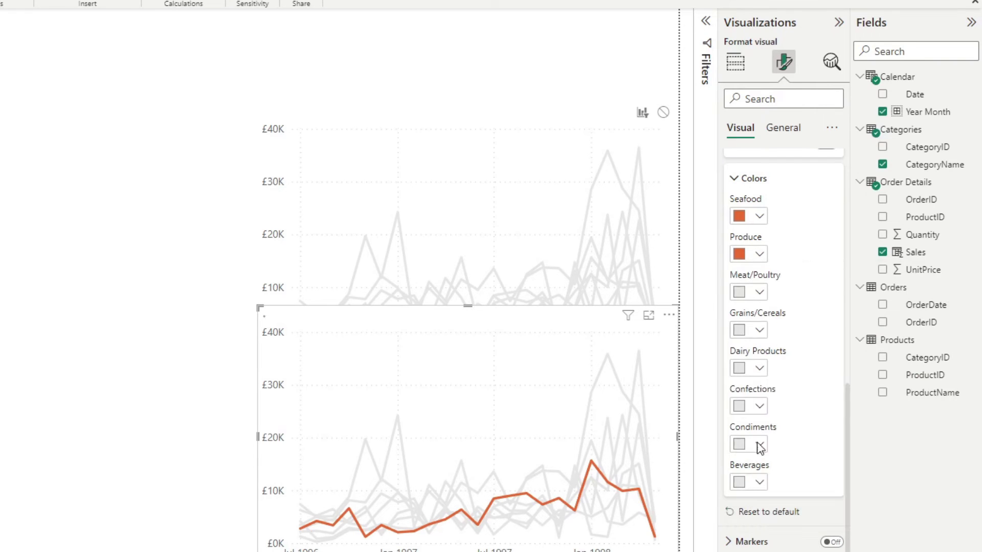
click(759, 293)
click(748, 511)
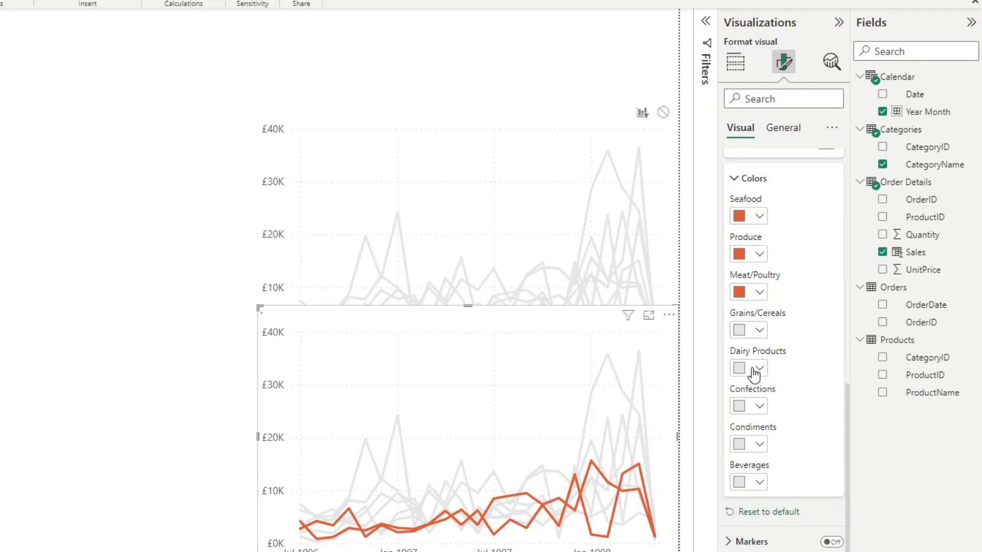
click(759, 330)
click(748, 549)
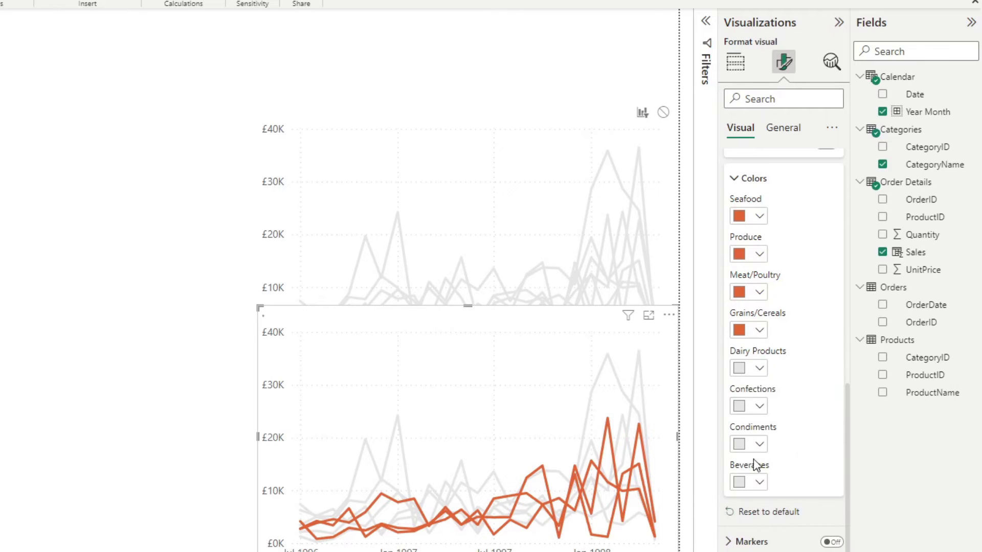
Colour the lower chart's Dairy Products, Confections, Condiments and Beverages lines orange
click(750, 369)
click(748, 549)
click(759, 407)
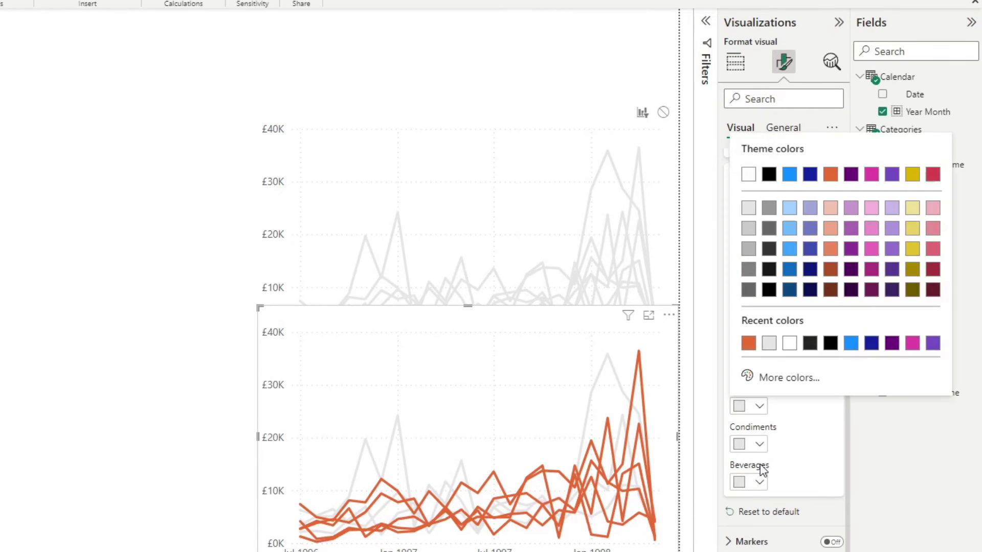
click(748, 356)
click(764, 445)
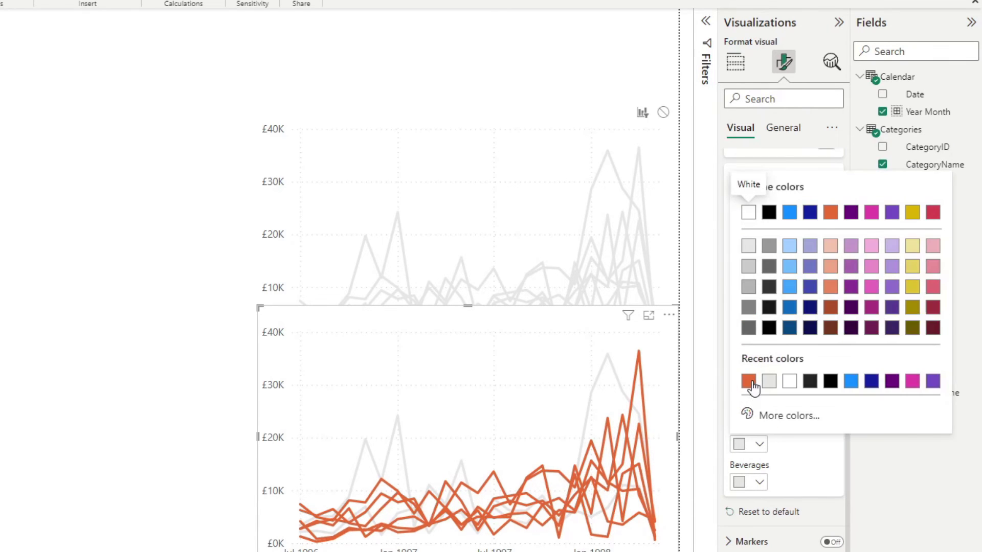
click(748, 380)
click(760, 486)
click(748, 420)
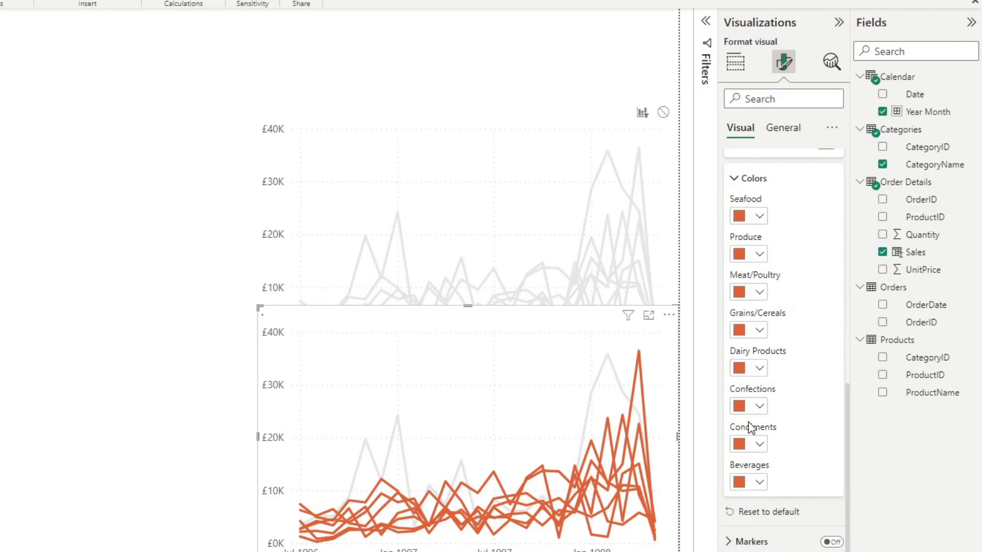
Turn off the orange chart's background in General > Effects
scroll(815, 350, up, 6)
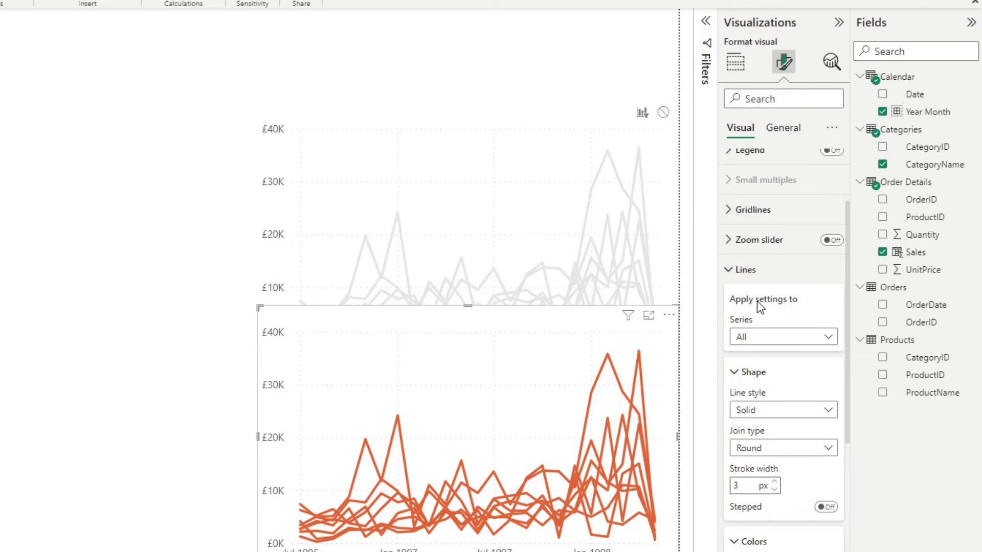
scroll(759, 203, up, 3)
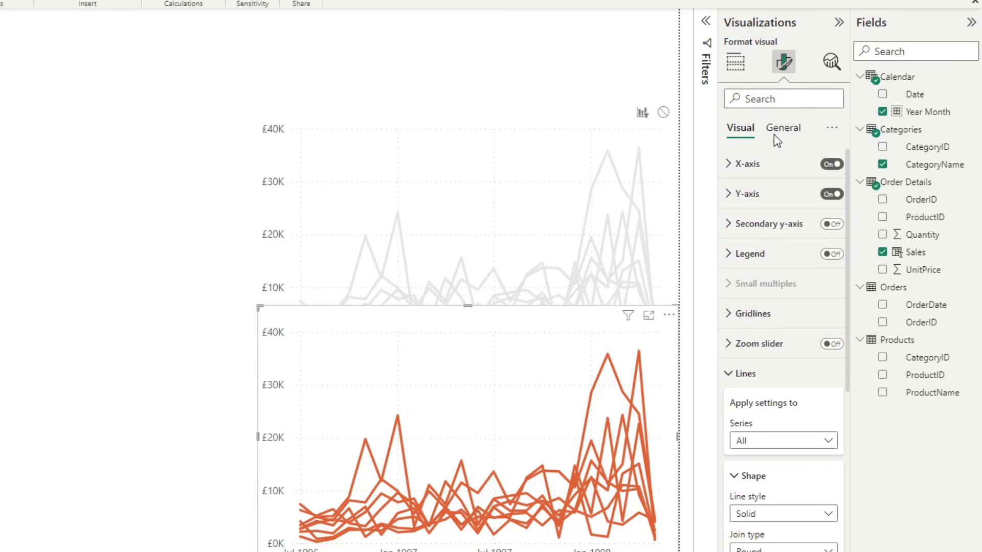
click(777, 131)
click(759, 225)
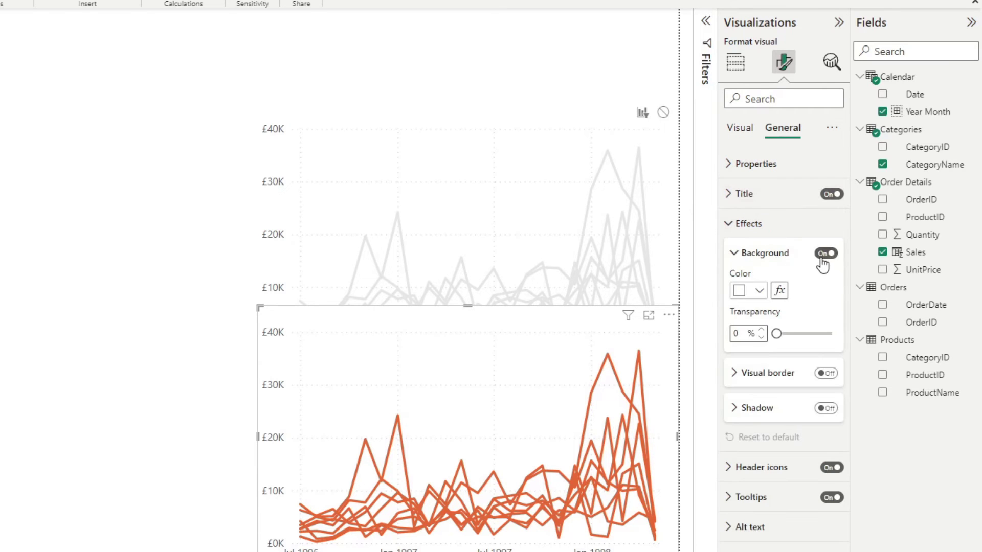
click(824, 259)
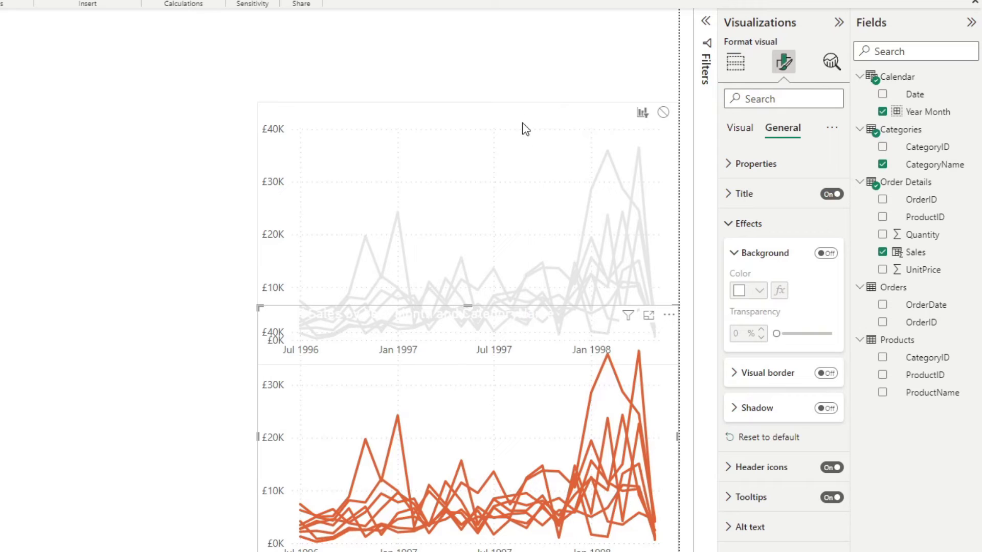
Set the orange chart's title text colour to black
click(775, 195)
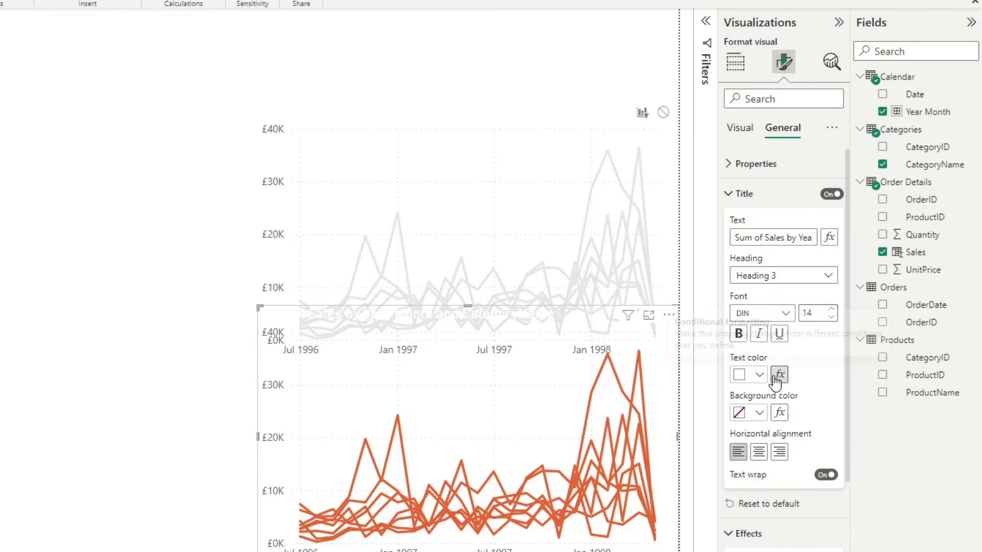
click(759, 375)
click(770, 426)
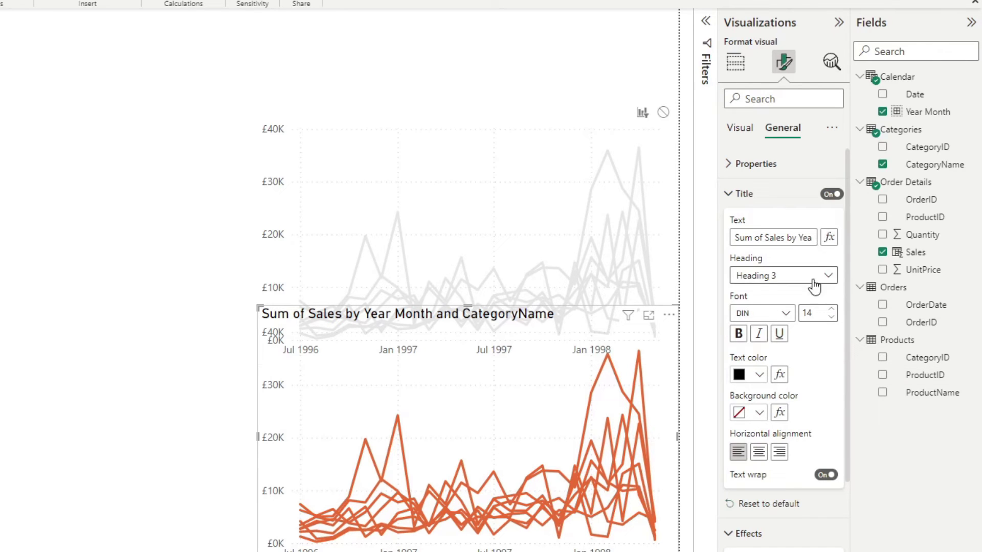
Make the title text a Field value based on First CategoryName from Categories
click(829, 237)
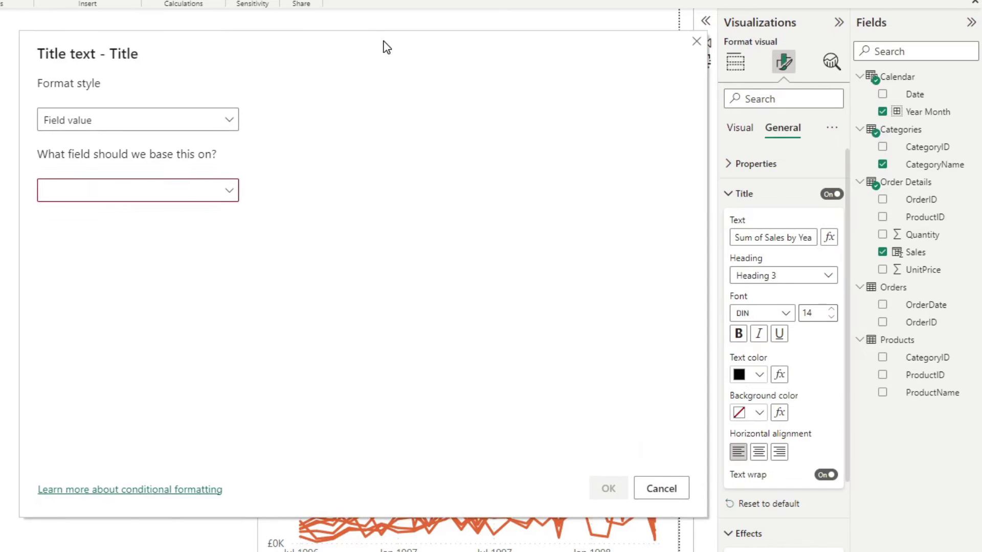
click(136, 117)
click(128, 142)
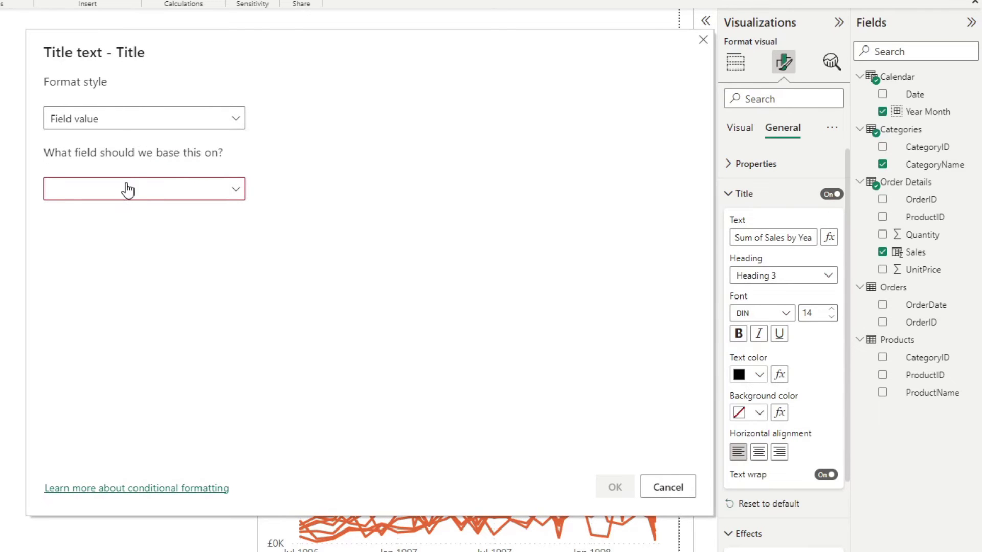
click(190, 198)
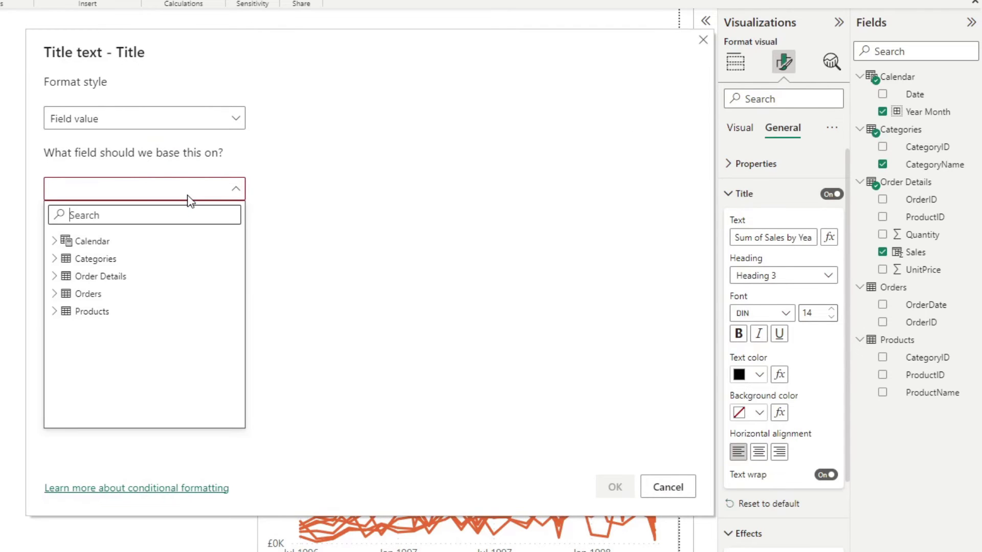
click(59, 259)
click(127, 296)
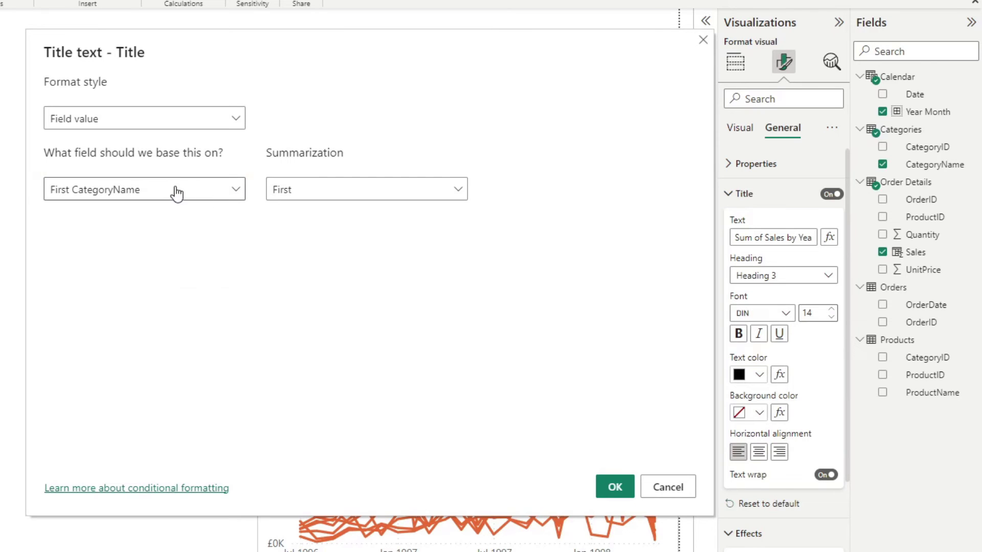
Apply the Beverages title to the orange chart and move it up exactly onto the grey chart
click(615, 486)
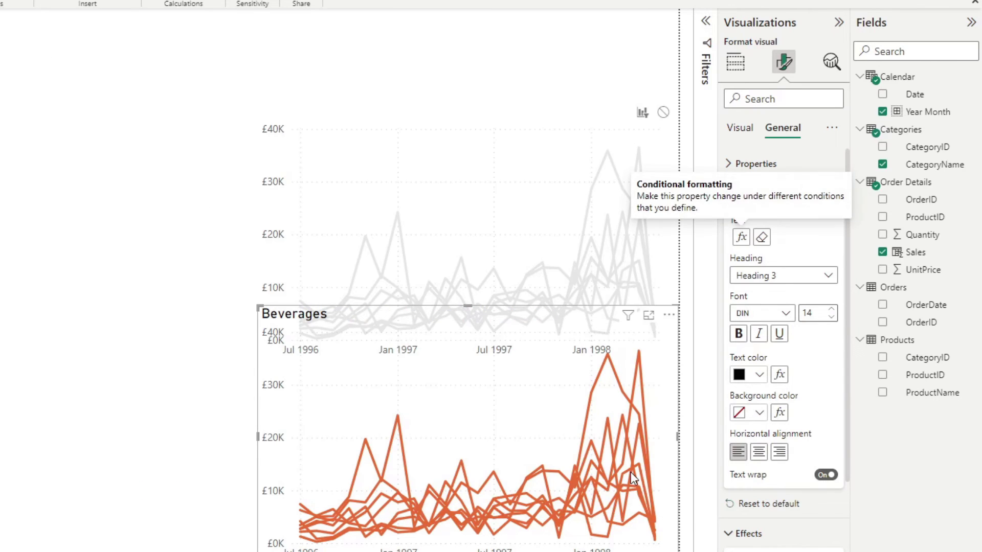
drag(310, 321, 301, 323)
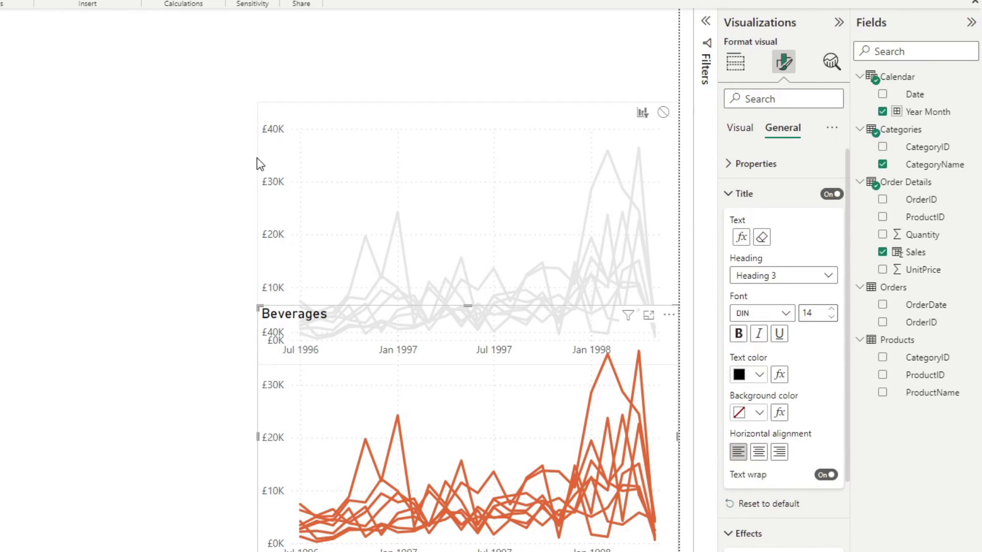
click(337, 77)
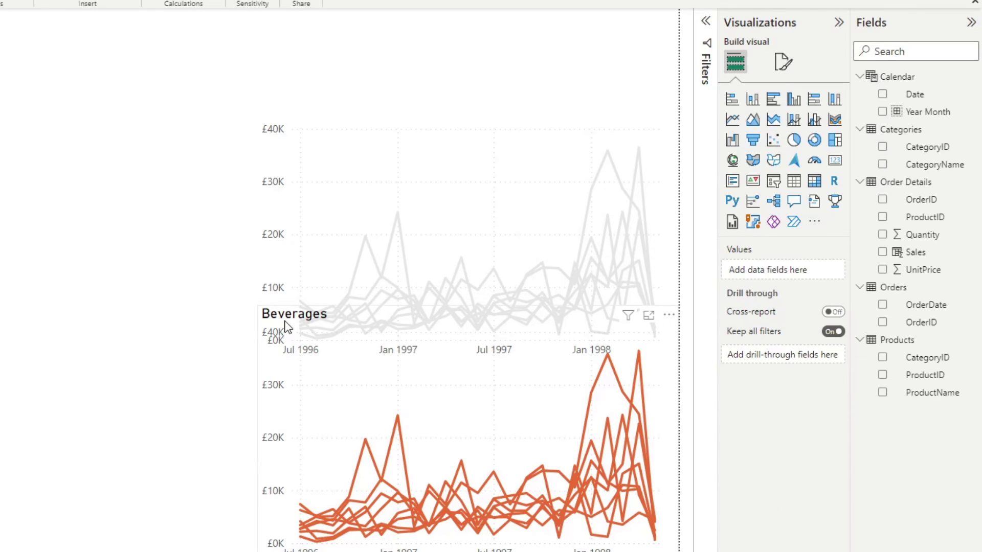
drag(288, 327, 288, 266)
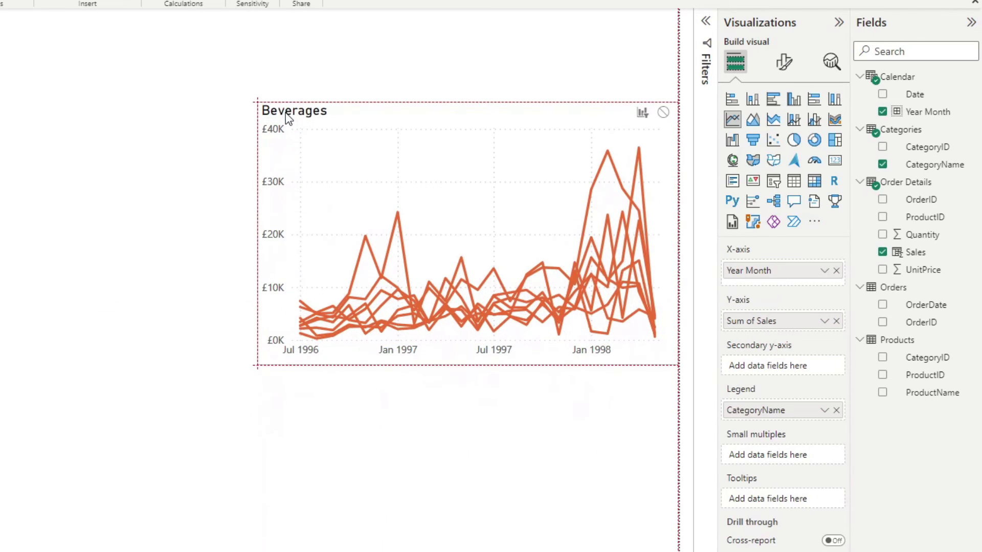
click(175, 193)
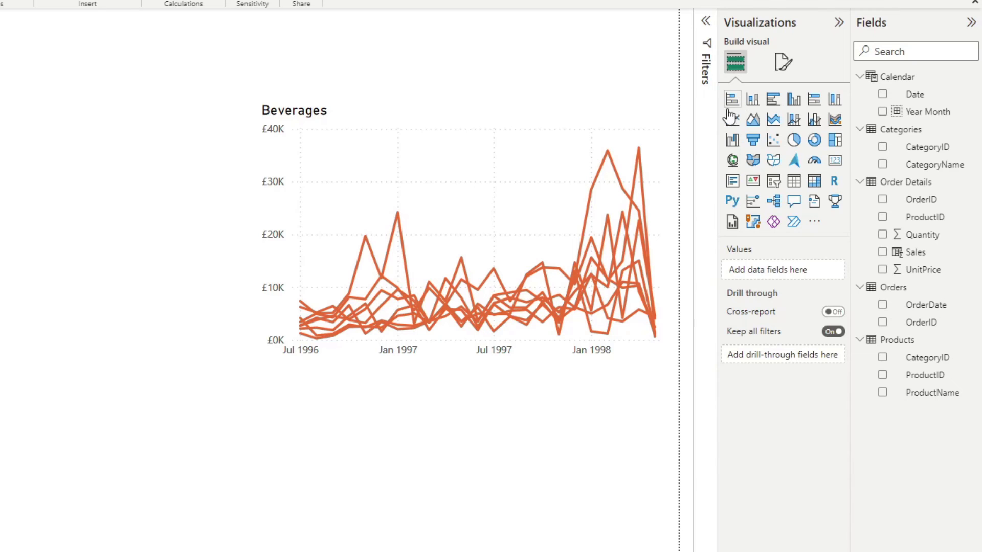
Add a CategoryName table left of the chart, size it to list all categories, and make it a slicer
mouse_move(647, 164)
drag(890, 165, 158, 155)
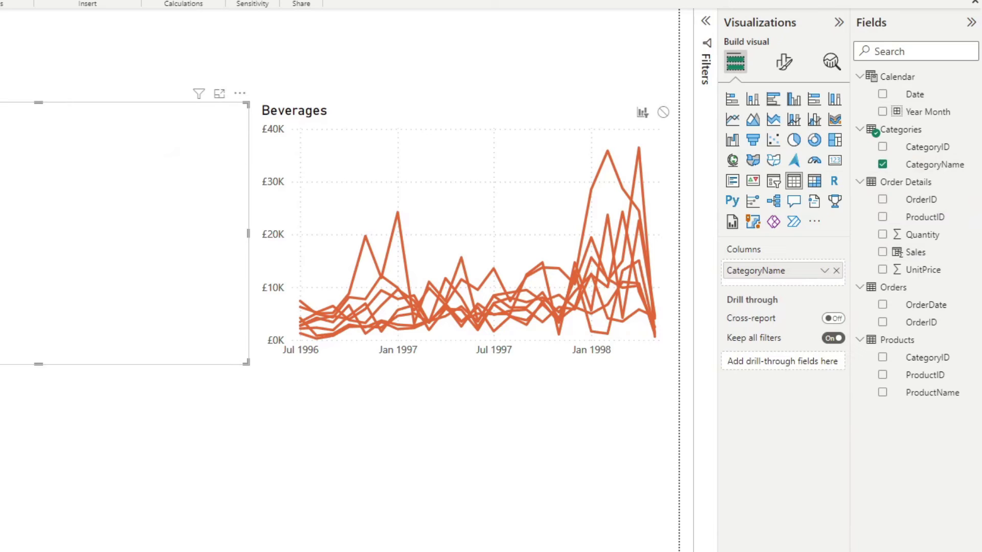
drag(0, 234, 113, 235)
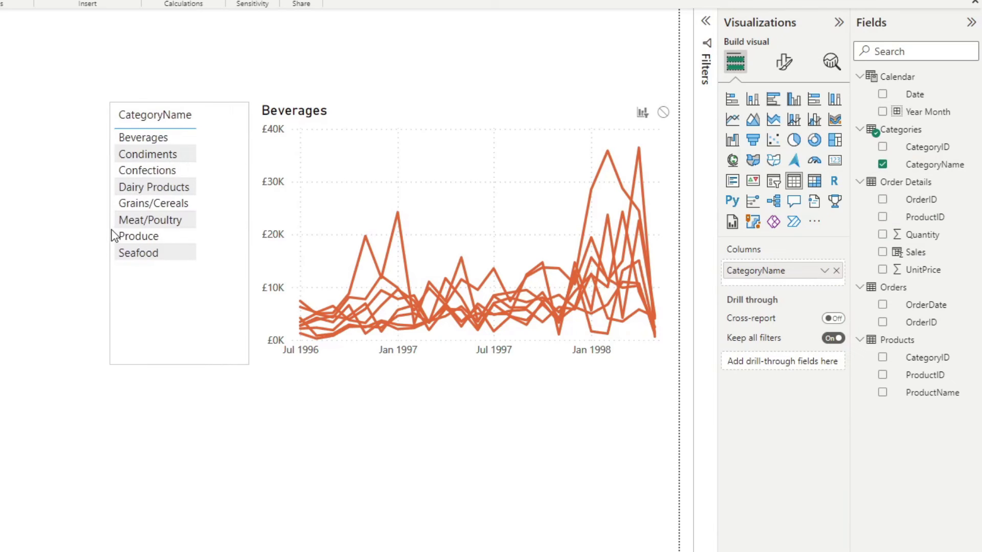
click(773, 182)
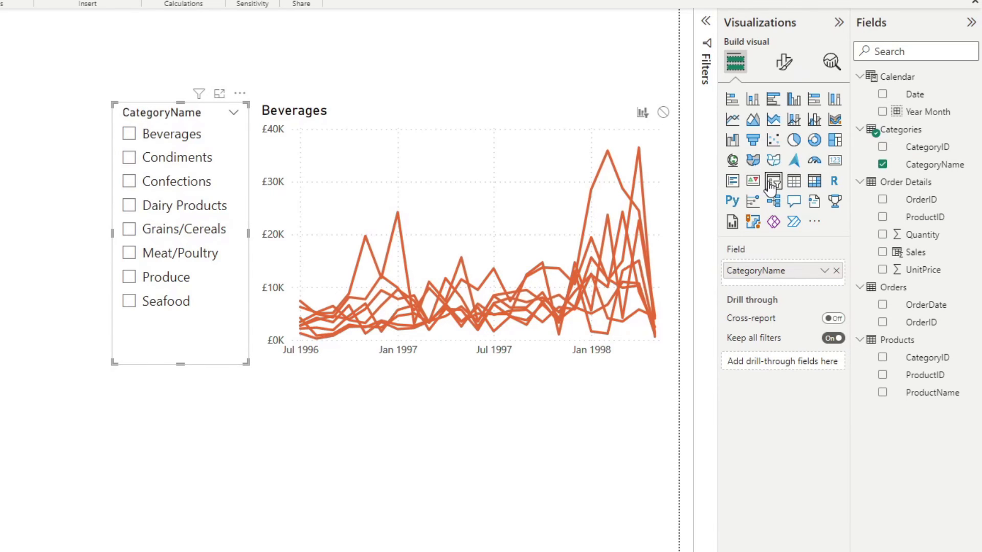
Switch on Single select in the slicer's Slicer settings > Selection options
click(785, 63)
click(782, 129)
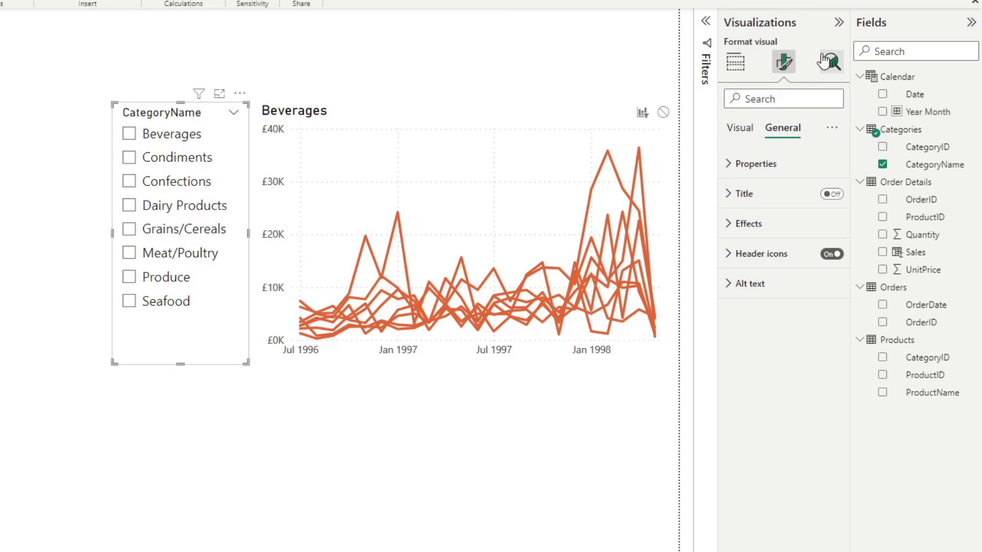
click(741, 128)
click(762, 165)
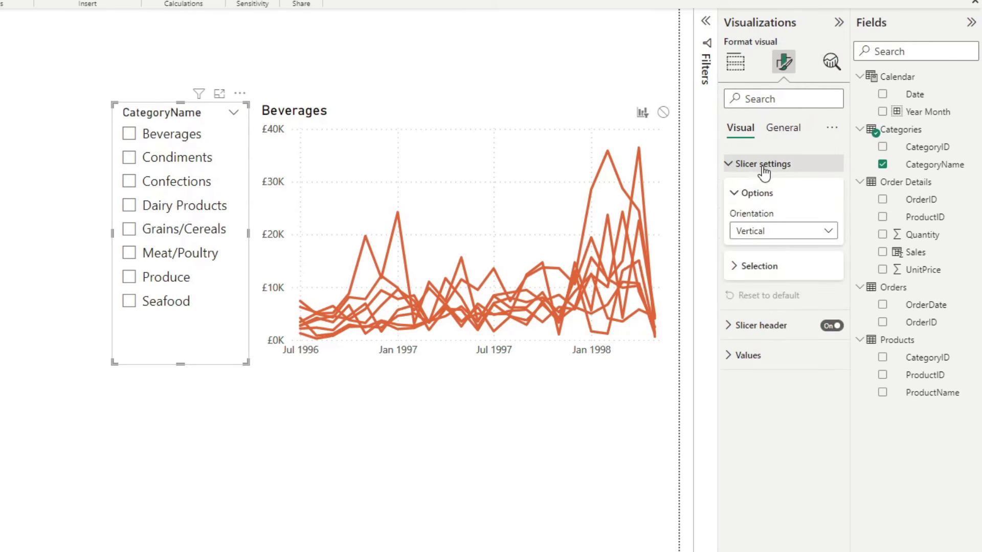
click(765, 267)
click(825, 287)
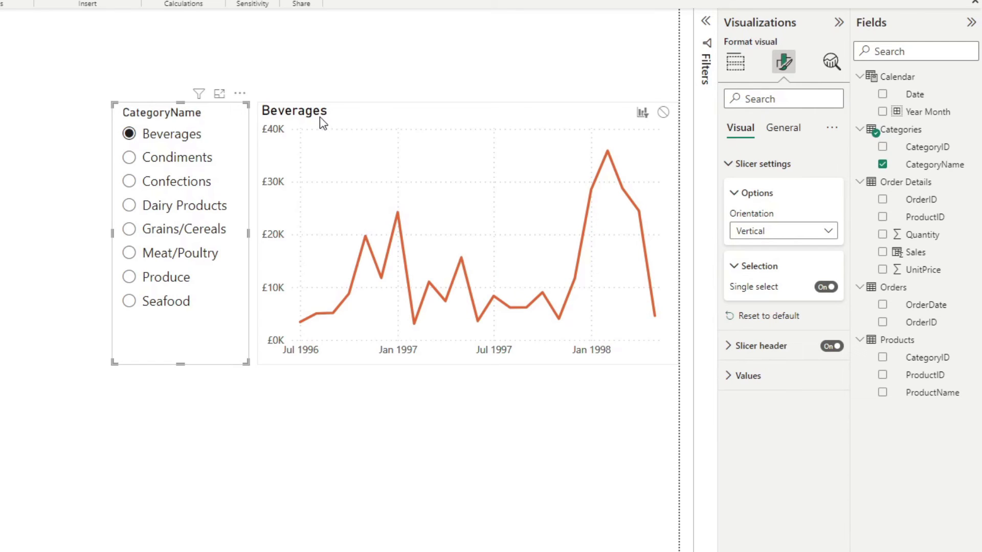
Try Condiments, Confections, Dairy Products and Beverages in the slicer, finishing on Grains/Cereals
click(196, 159)
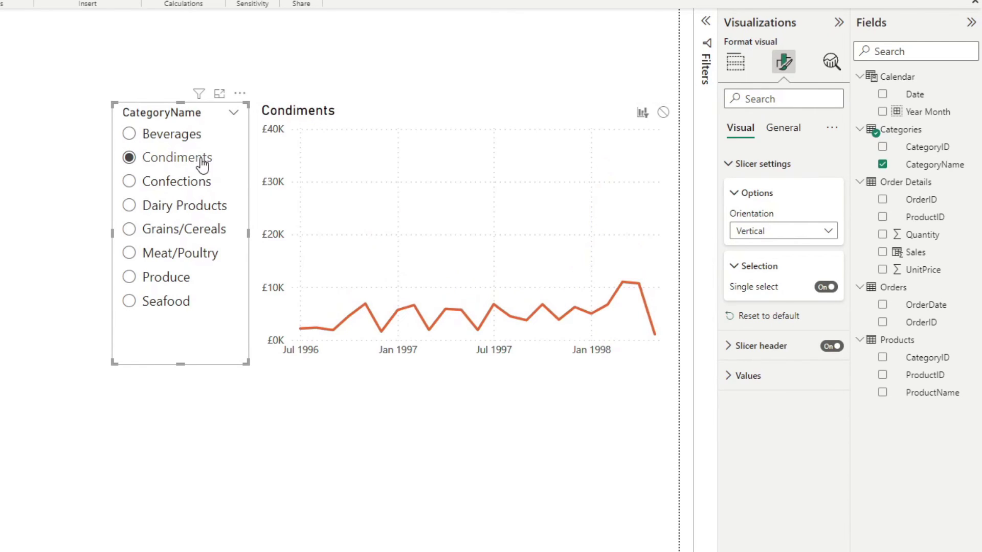
click(186, 191)
click(185, 205)
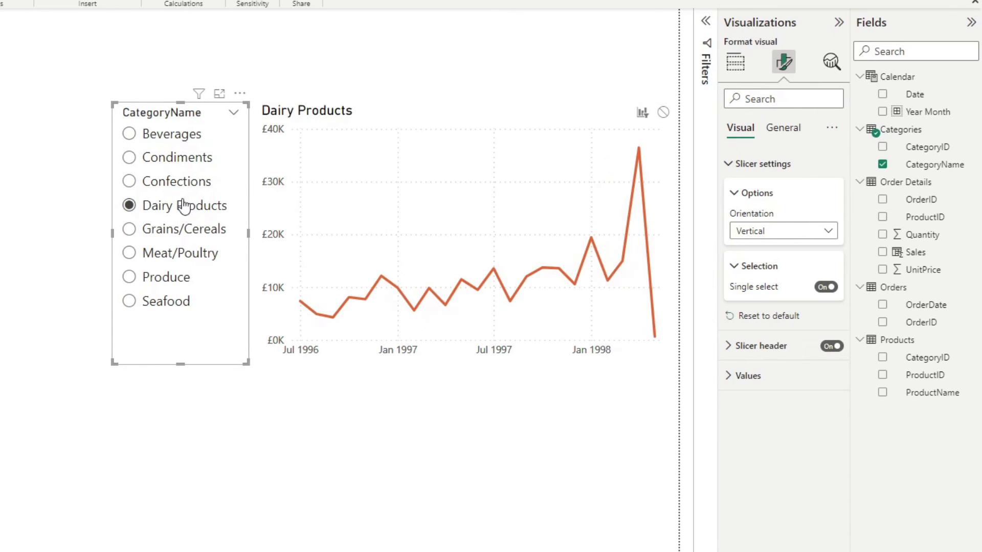
click(182, 184)
click(179, 160)
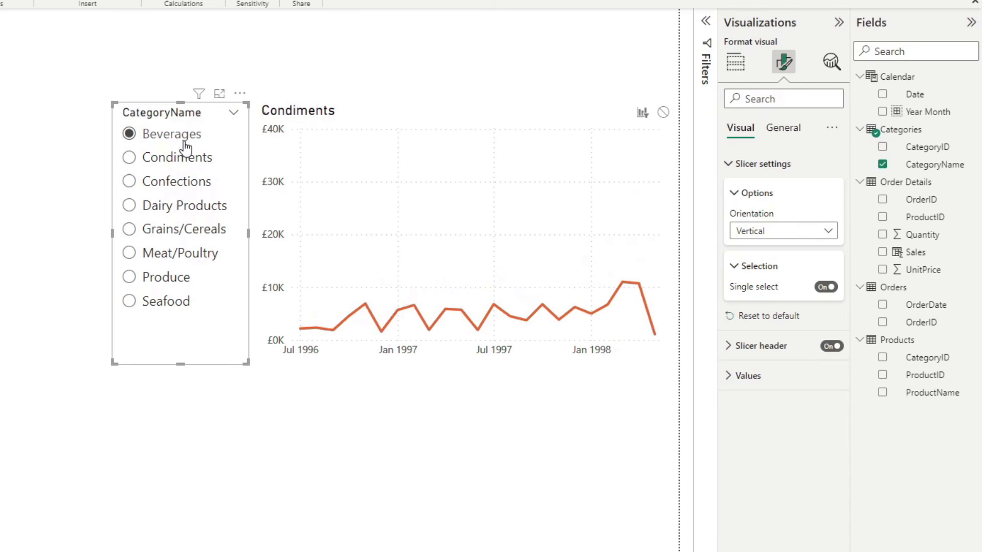
click(181, 184)
click(182, 205)
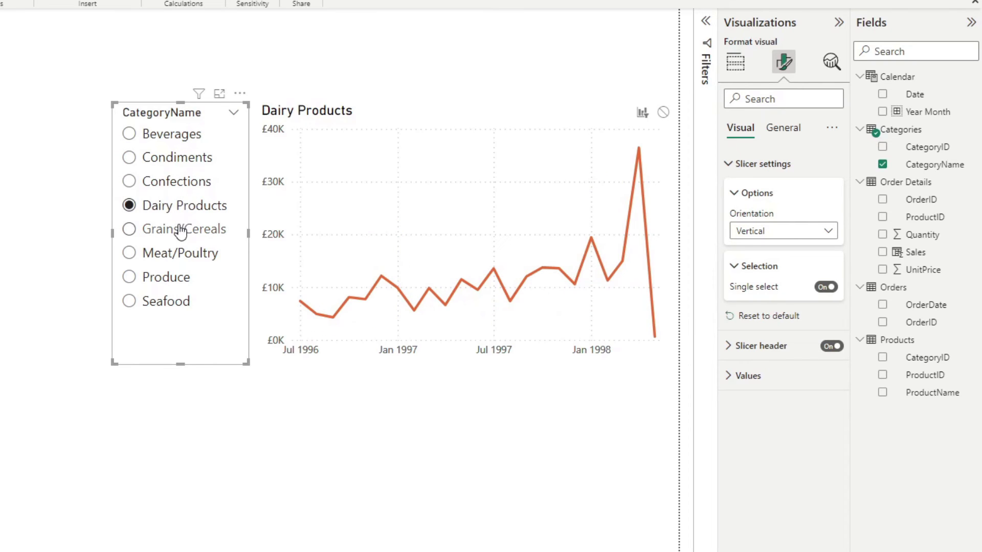
click(179, 228)
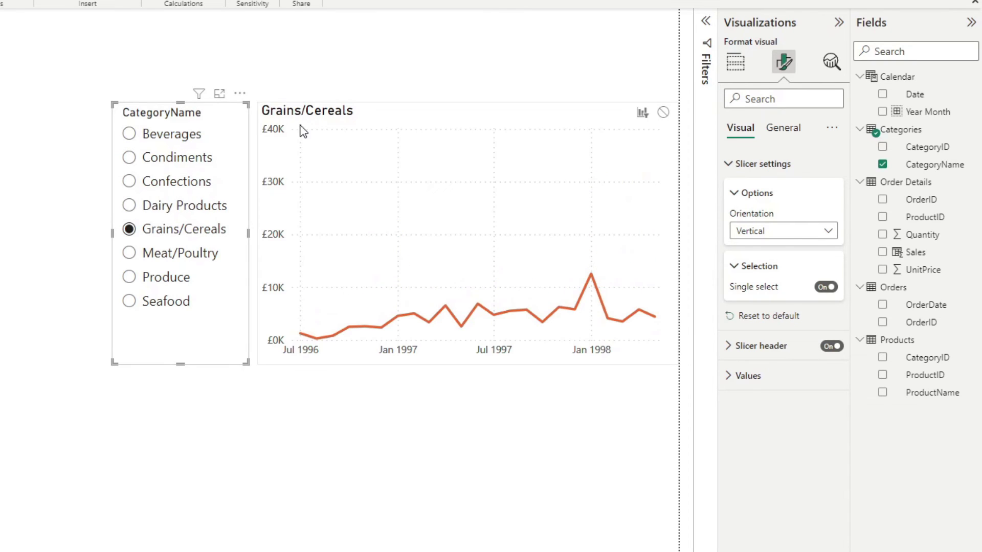
Set the slicer's interaction with the grey chart to None, then lay the orange chart back over it
drag(300, 120, 305, 364)
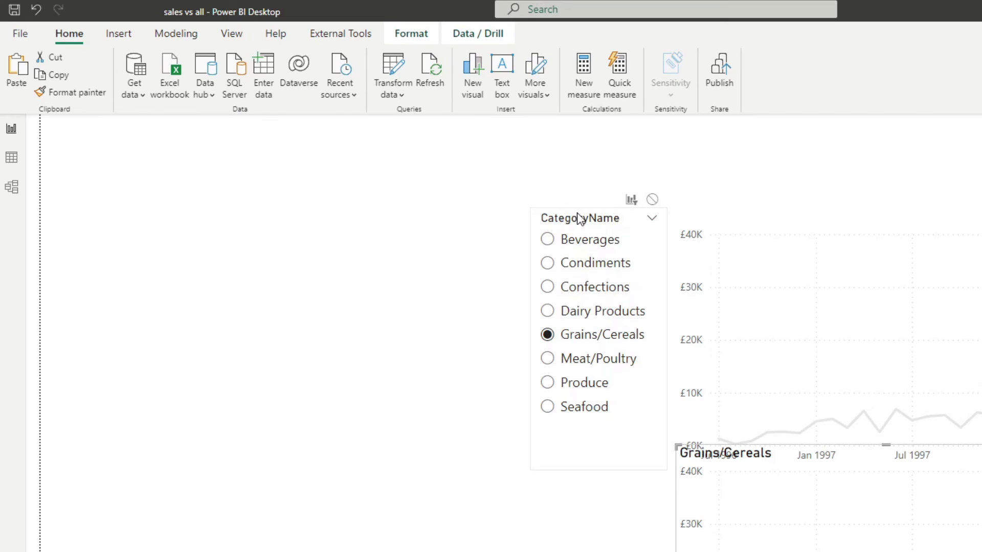
click(160, 112)
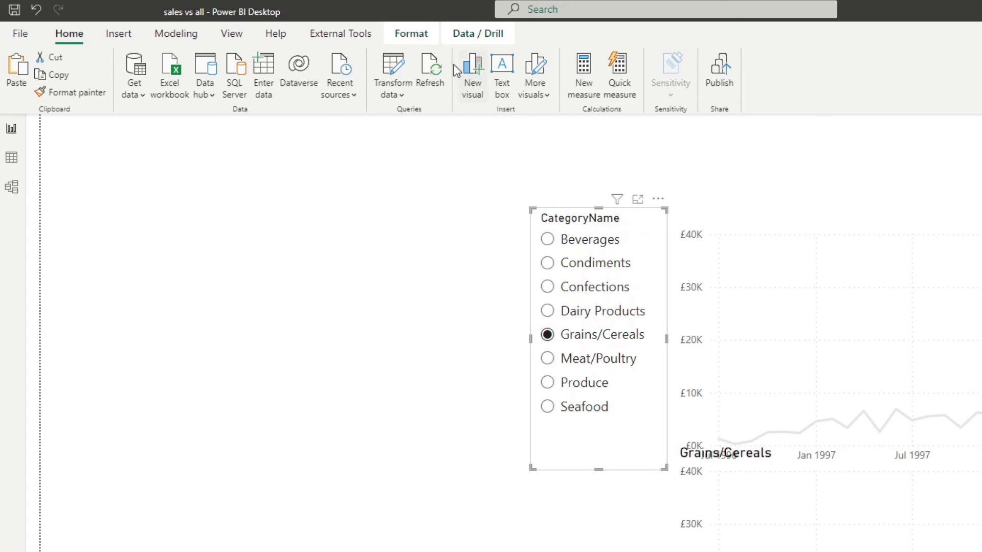
click(417, 36)
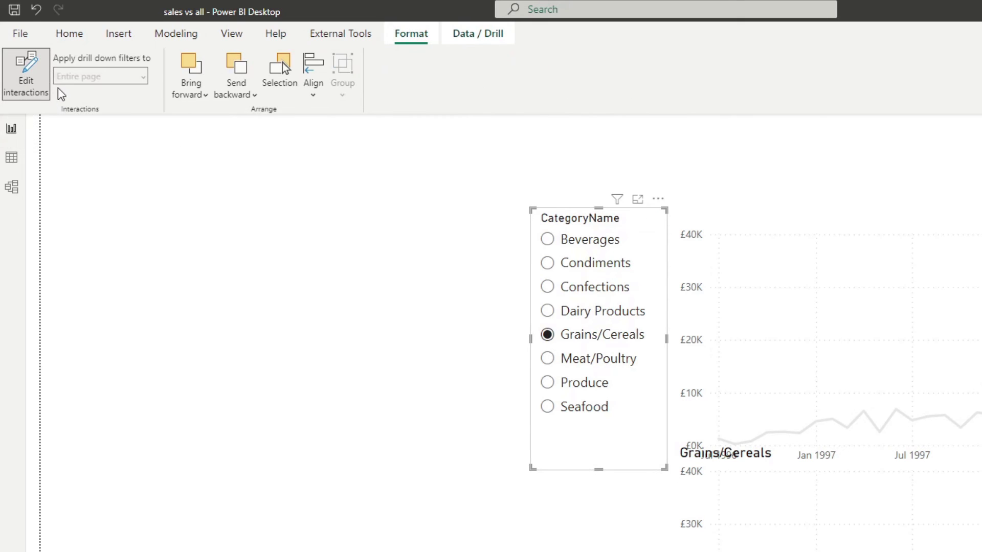
click(39, 86)
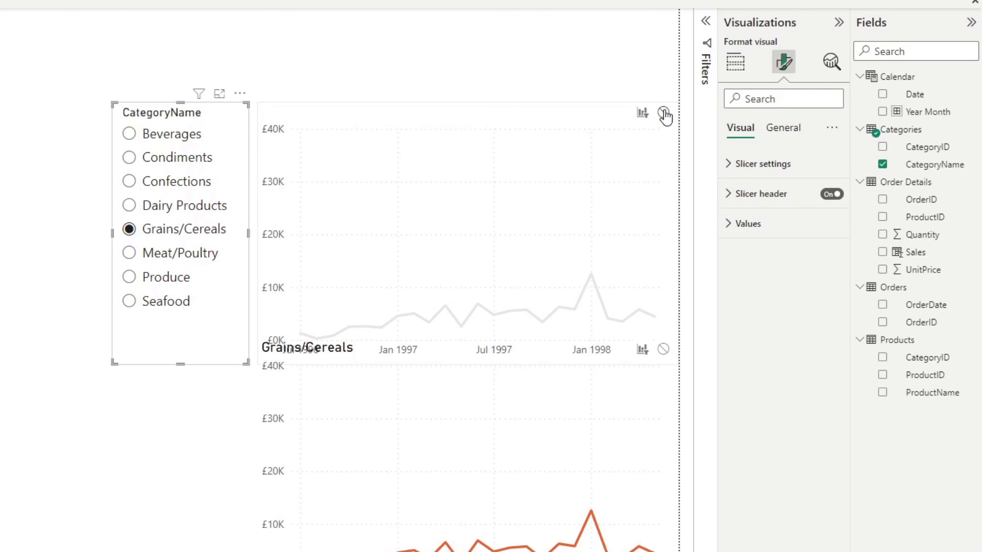
click(664, 113)
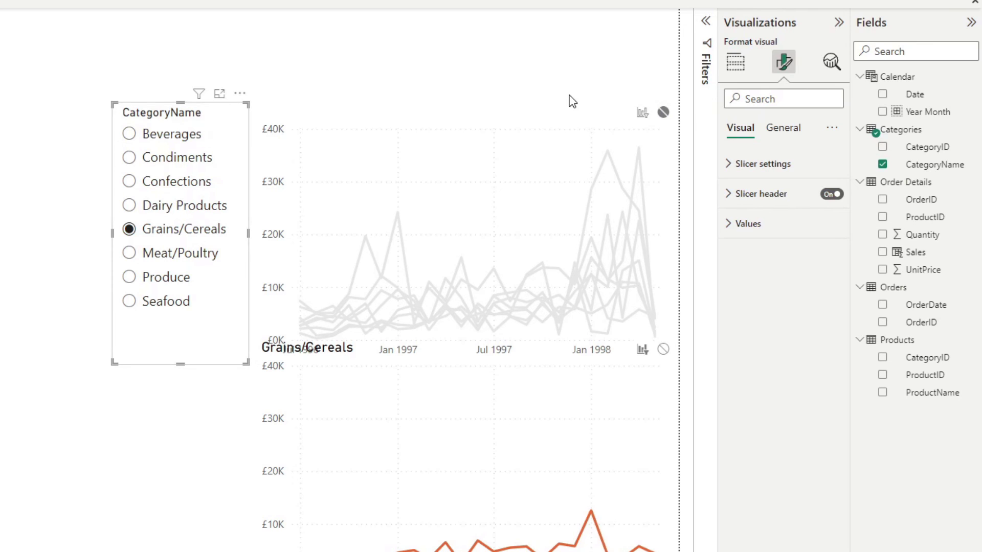
drag(271, 377, 270, 140)
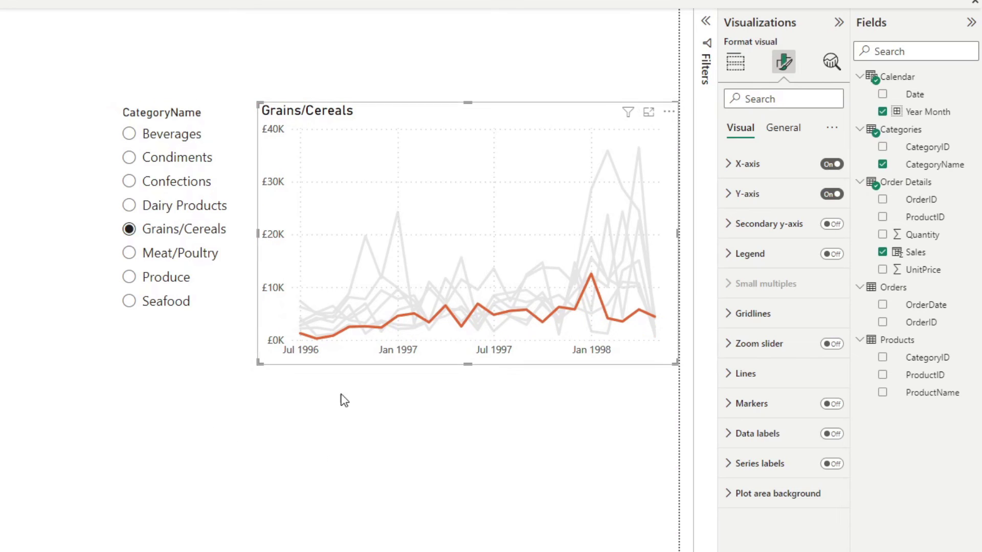
Step the slicer through Dairy Products, Condiments, Grains/Cereals and Meat/Poultry, ending on Produce
click(456, 453)
click(160, 208)
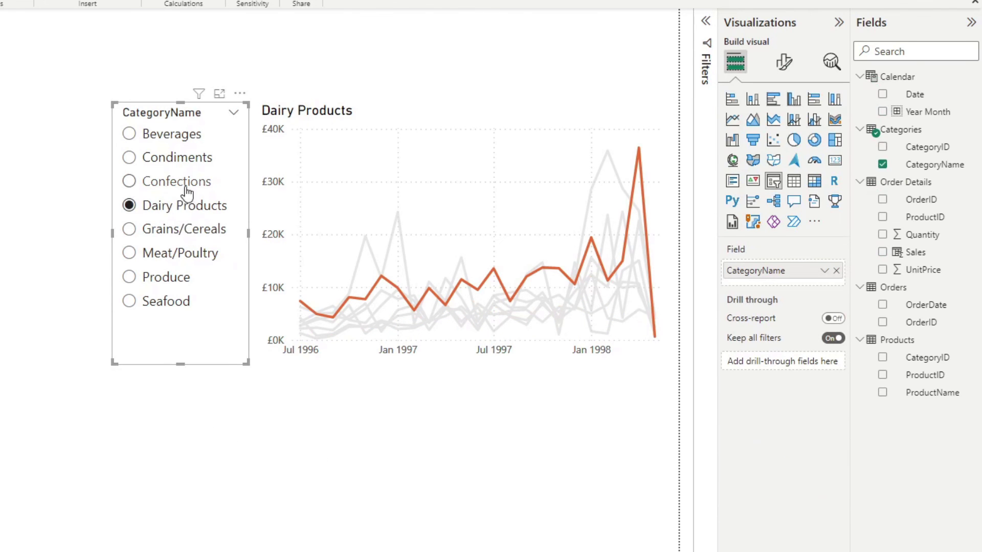
click(194, 159)
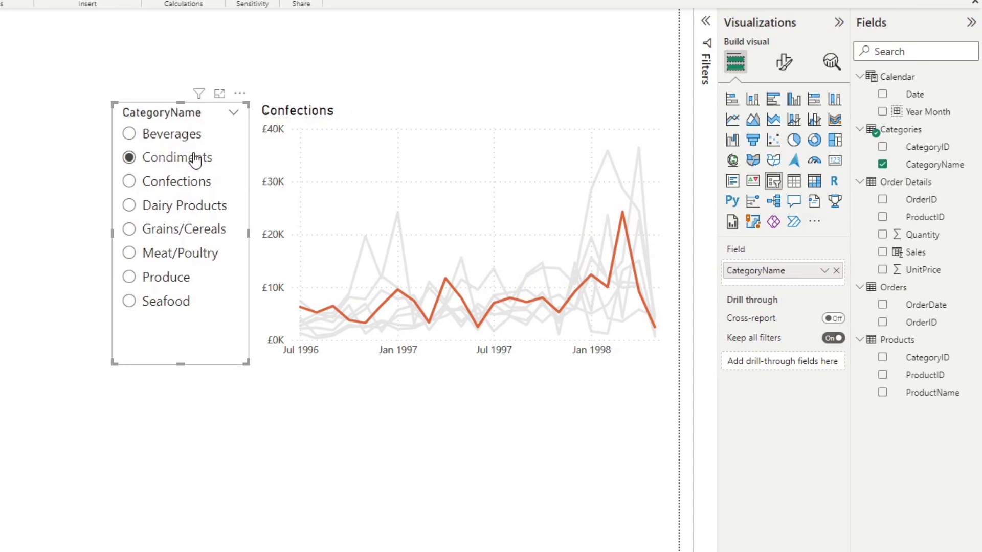
click(187, 208)
click(183, 229)
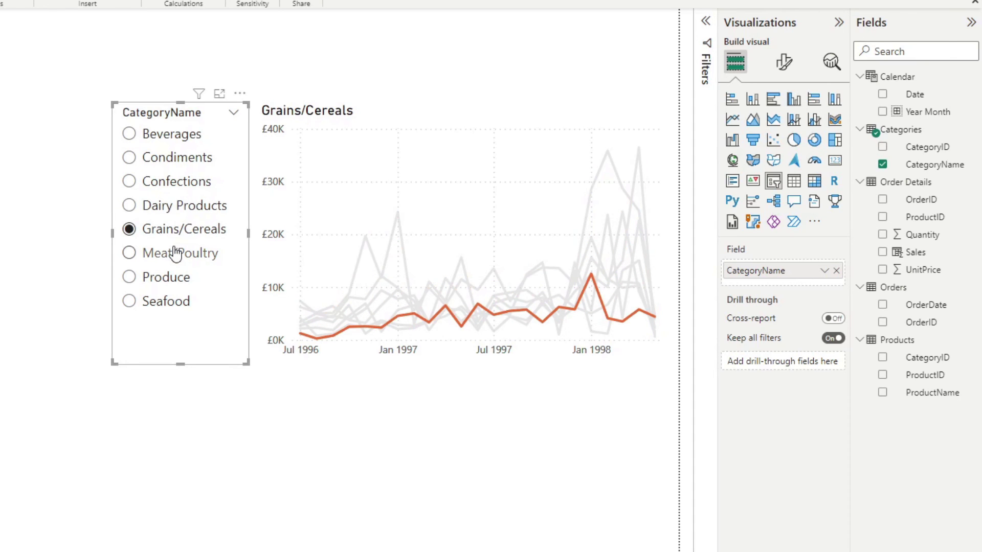
click(175, 253)
click(170, 281)
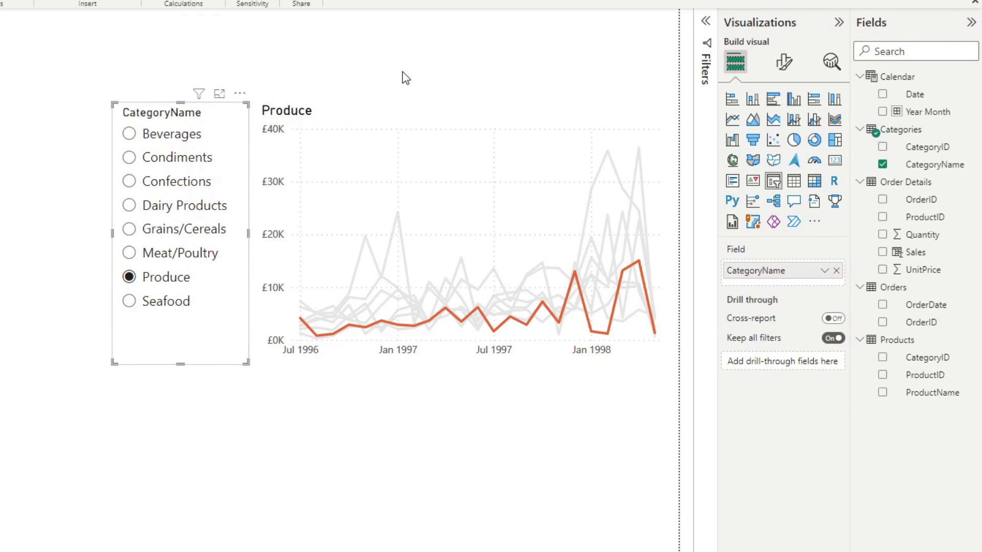
Turn on markers and data labels for the orange chart and colour the label values orange
click(404, 109)
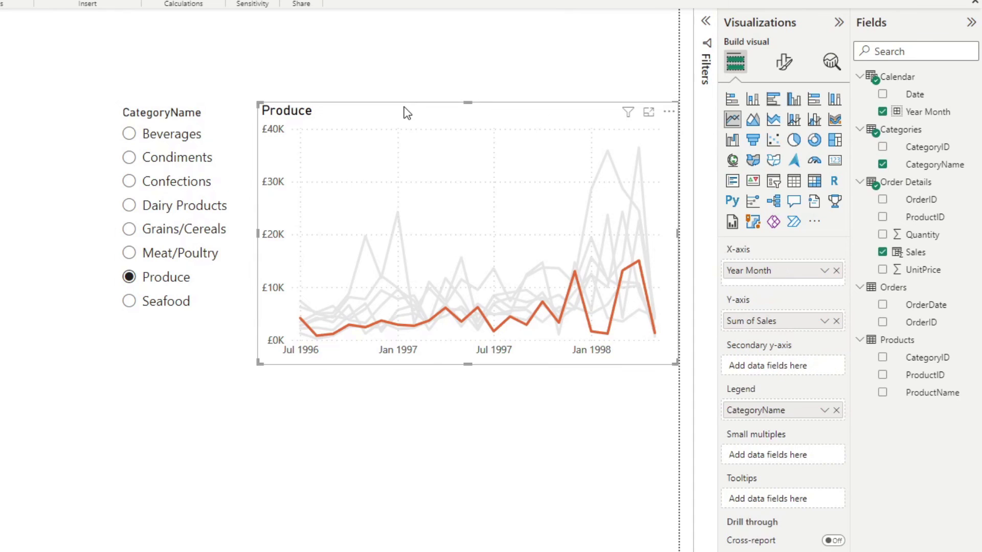
click(784, 64)
click(835, 405)
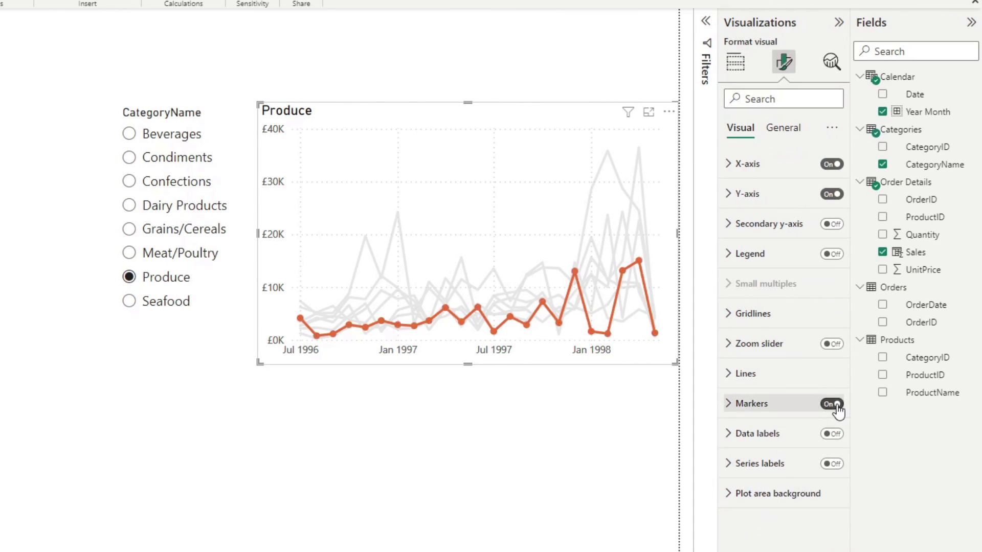
click(834, 434)
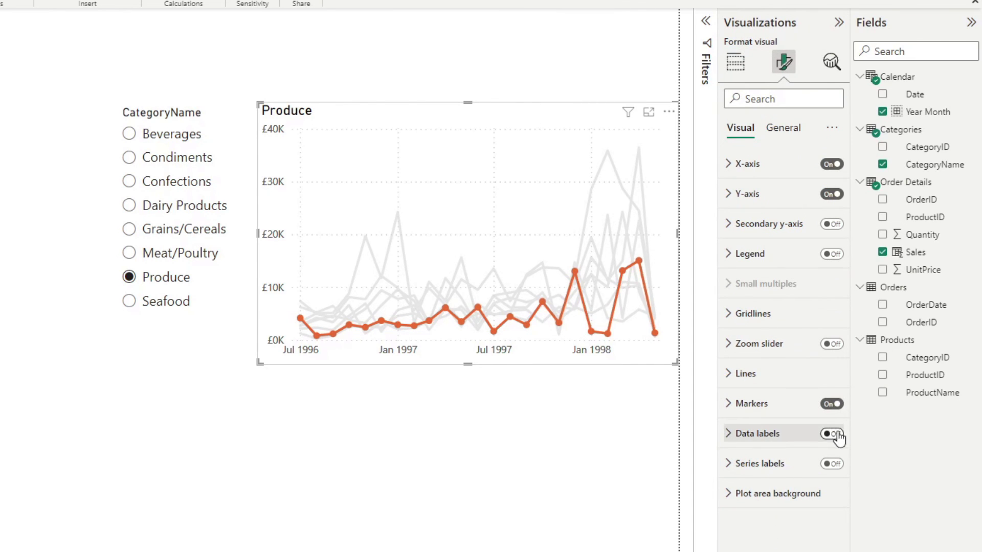
click(742, 435)
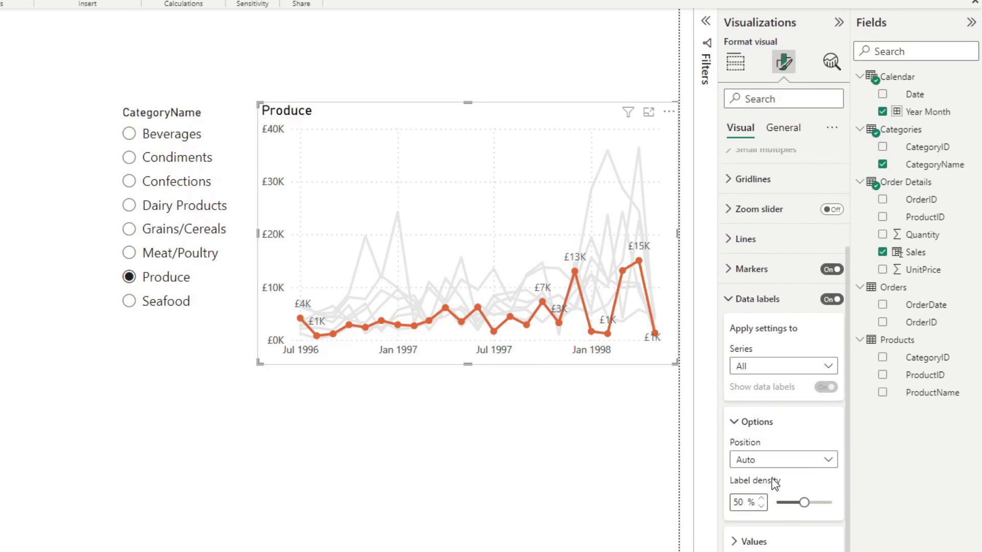
scroll(787, 532, down, 3)
scroll(797, 535, down, 2)
click(760, 418)
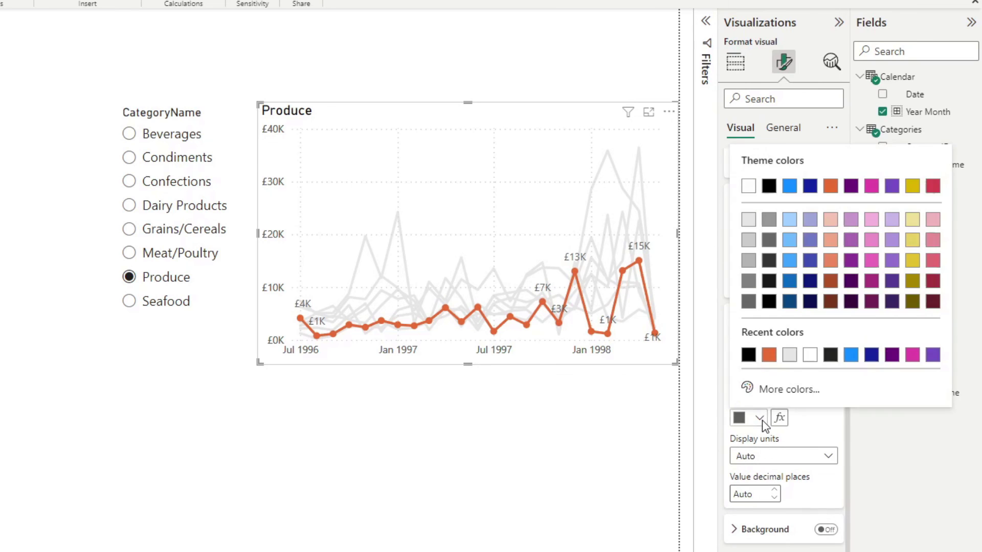
click(767, 357)
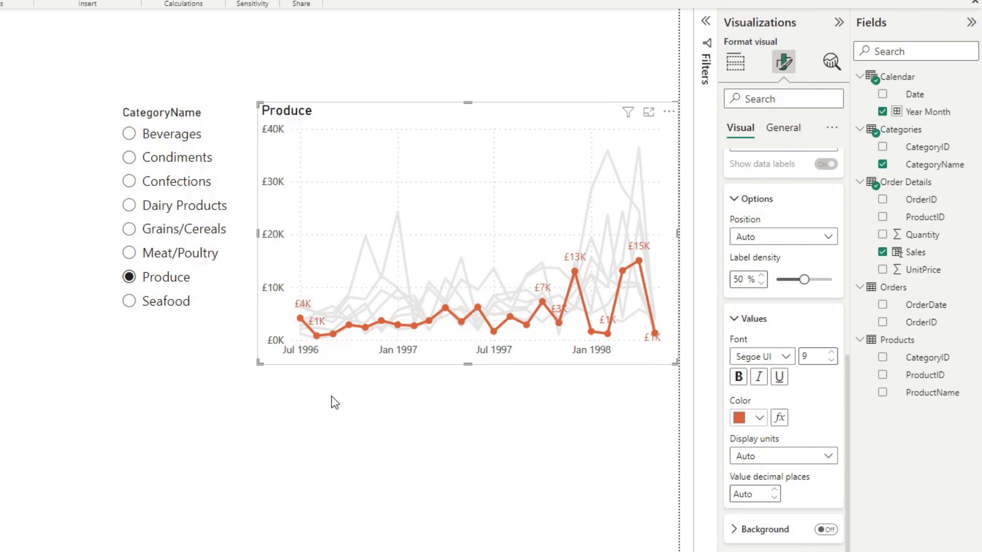
Choose Dairy Products in the CategoryName slicer
click(193, 210)
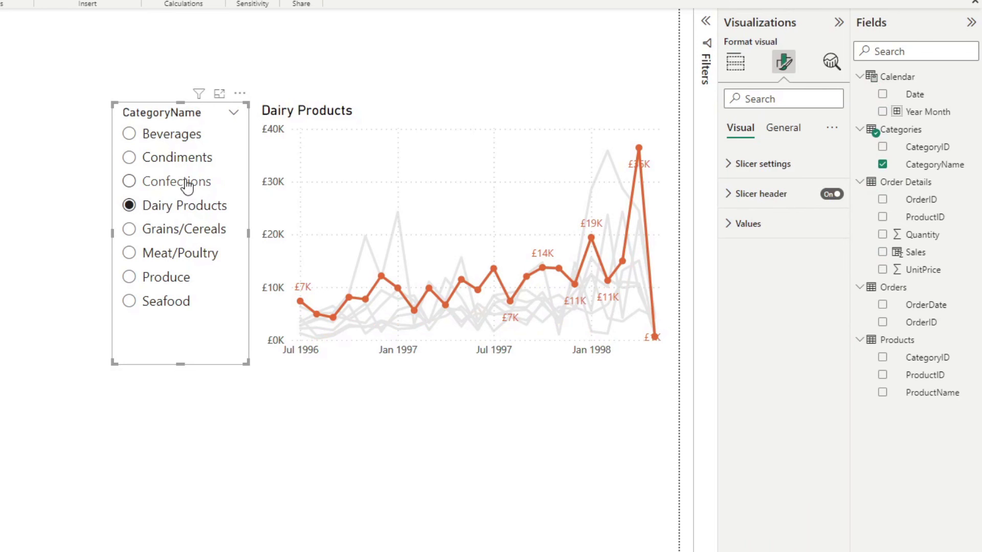